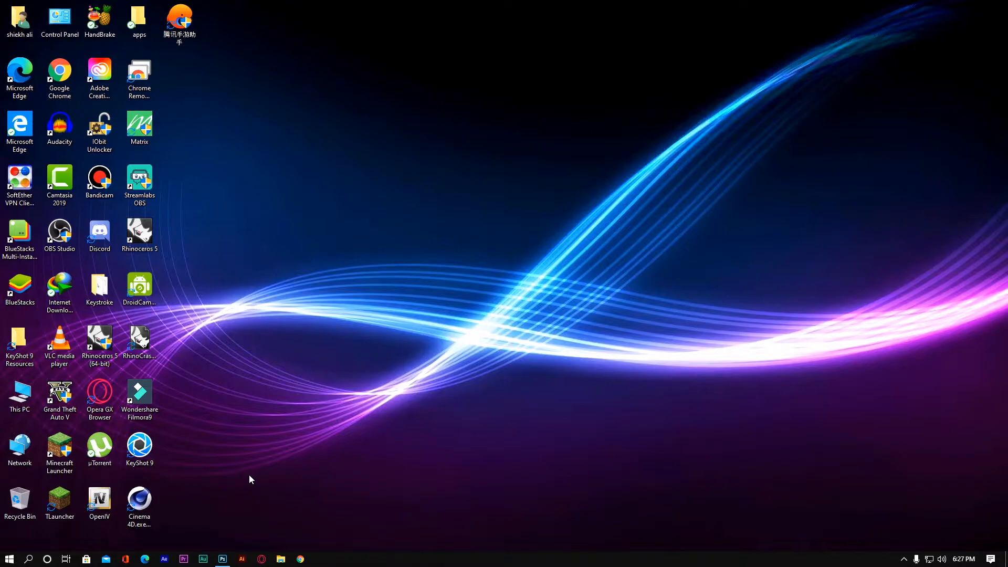
Step: Switch to Photoshop and open WhatsApp Image 2020-11-23 at 12.16.47 PM.jpeg from the Downloads folder
{"action": "mouse_move", "coordinate": [222, 559]}
{"action": "left_click", "coordinate": [223, 559]}
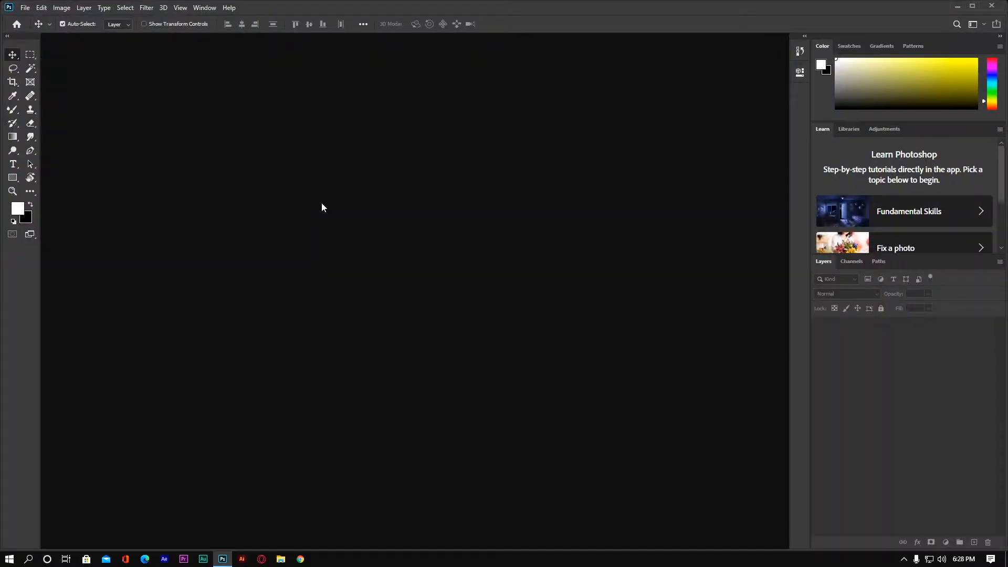
{"action": "left_click", "coordinate": [21, 5]}
{"action": "left_click", "coordinate": [36, 29]}
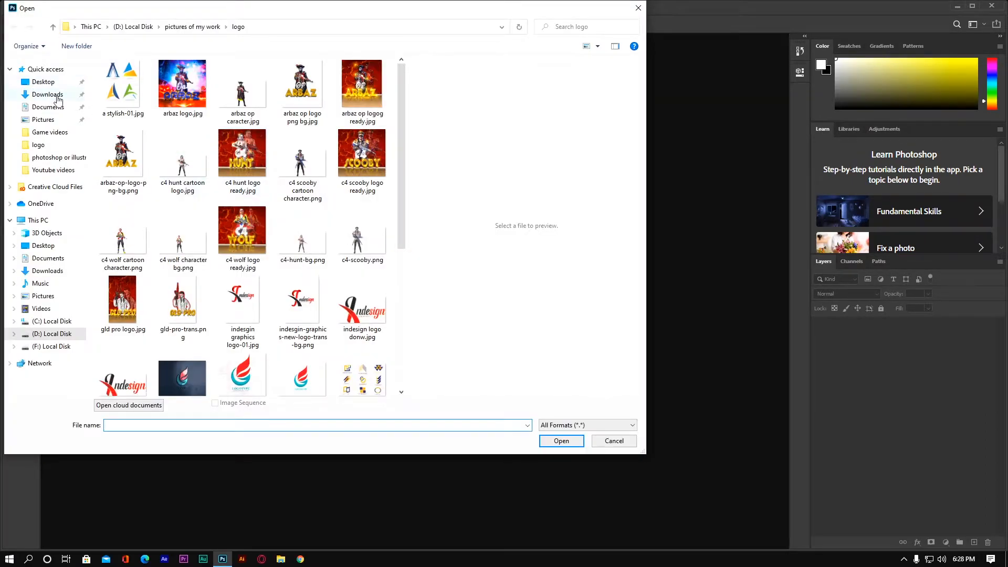
{"action": "left_click", "coordinate": [48, 94]}
{"action": "left_click", "coordinate": [209, 98]}
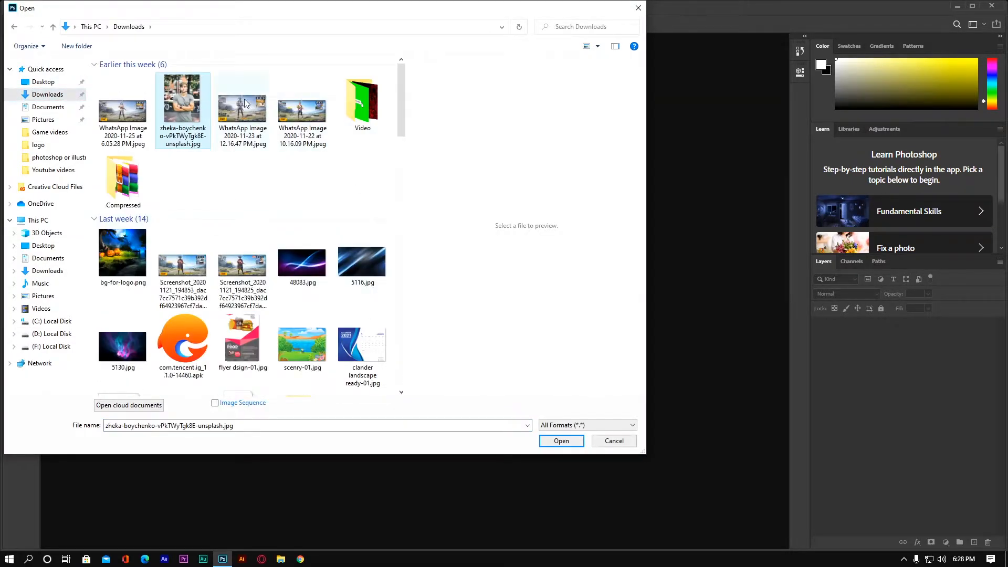
{"action": "left_click", "coordinate": [245, 100]}
{"action": "left_click", "coordinate": [561, 440]}
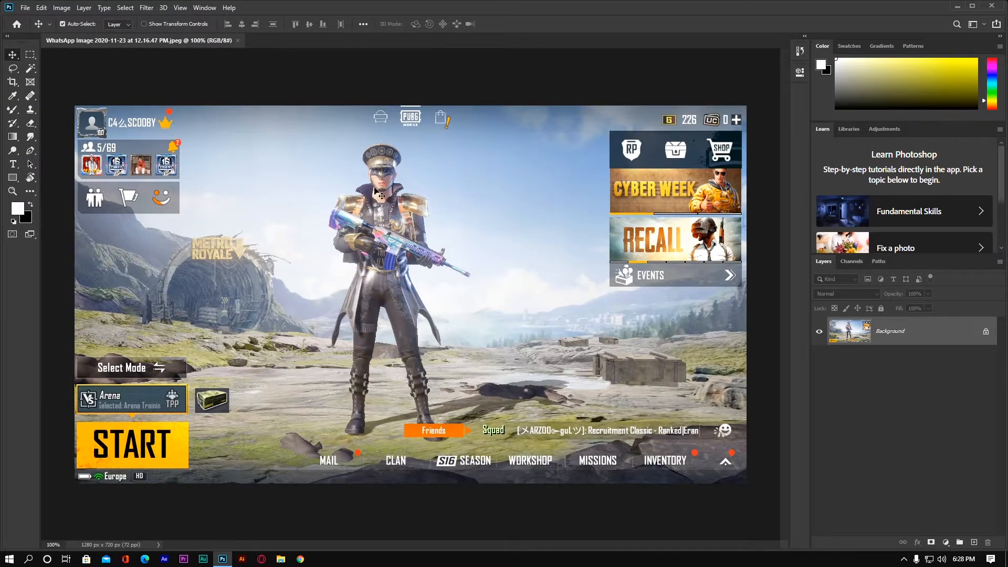
Step: Duplicate the Background layer and hide the original
{"action": "scroll", "coordinate": [380, 192], "scroll_direction": "up", "scroll_amount": 5}
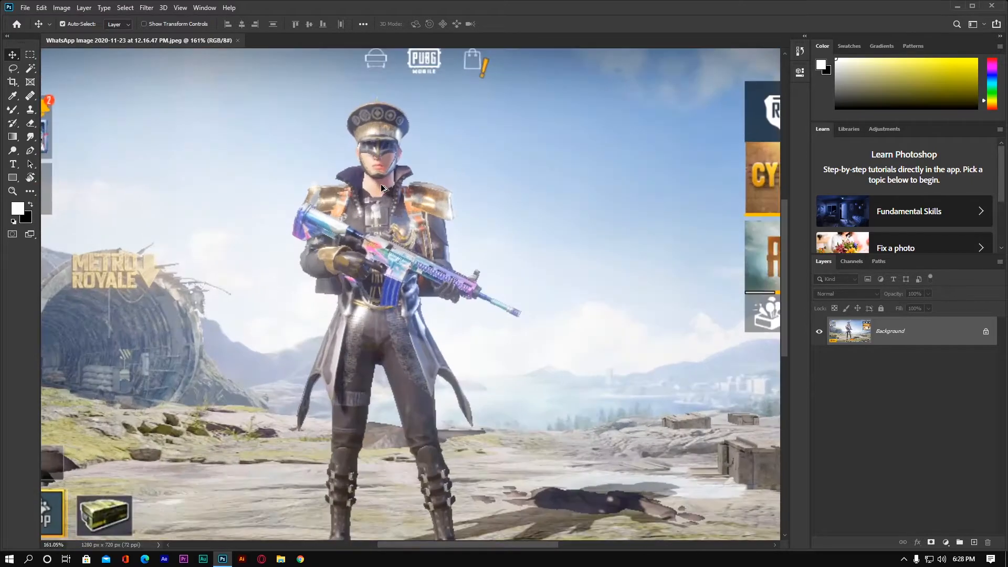
{"action": "key", "text": "ctrl+j"}
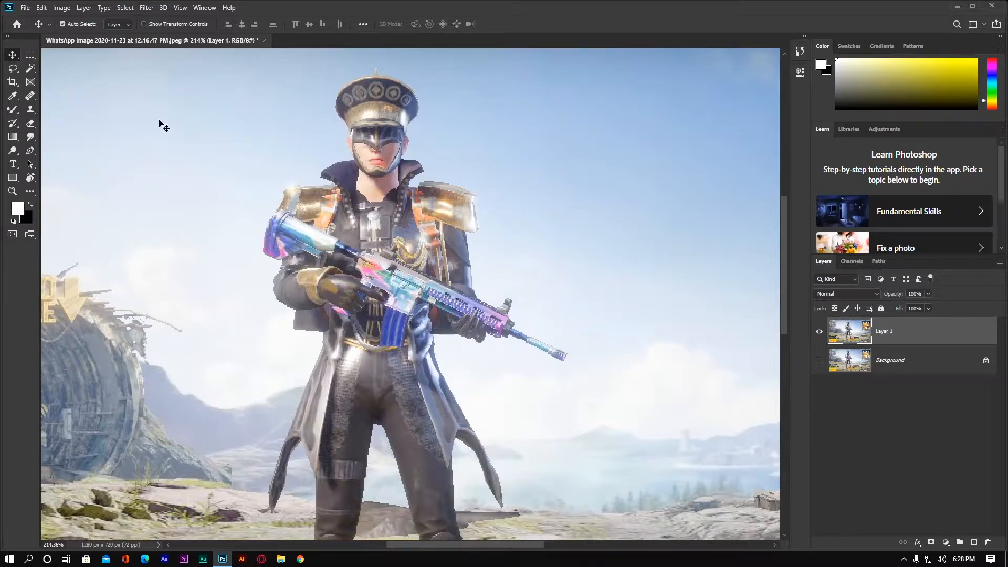
Step: Start a Pen tool path at the character's collar and trace over the left shoulder armour to its outer edge
{"action": "key", "text": "p"}
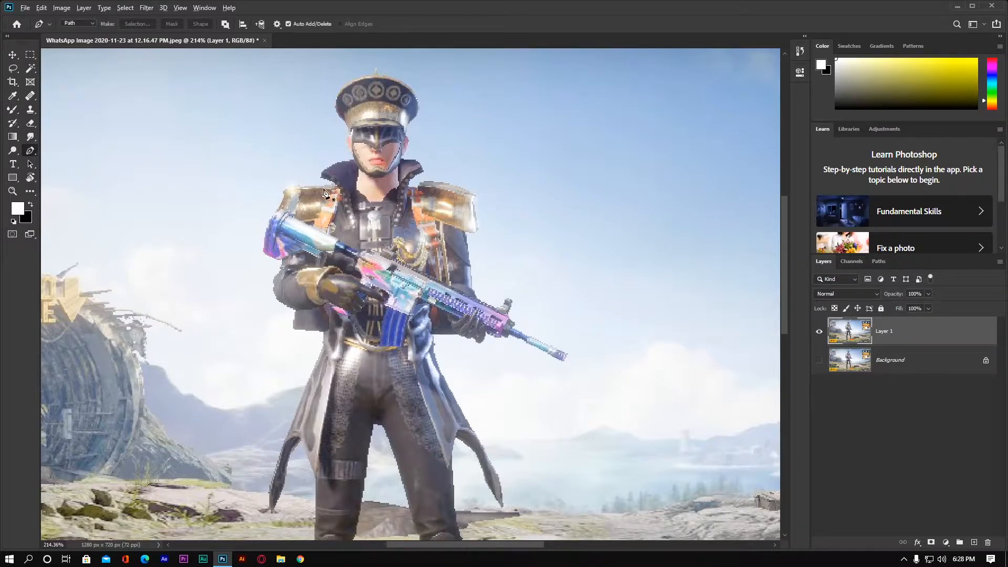
{"action": "scroll", "coordinate": [323, 192], "scroll_direction": "up", "scroll_amount": 3}
{"action": "left_click_drag", "start_coordinate": [511, 124], "coordinate": [501, 296]}
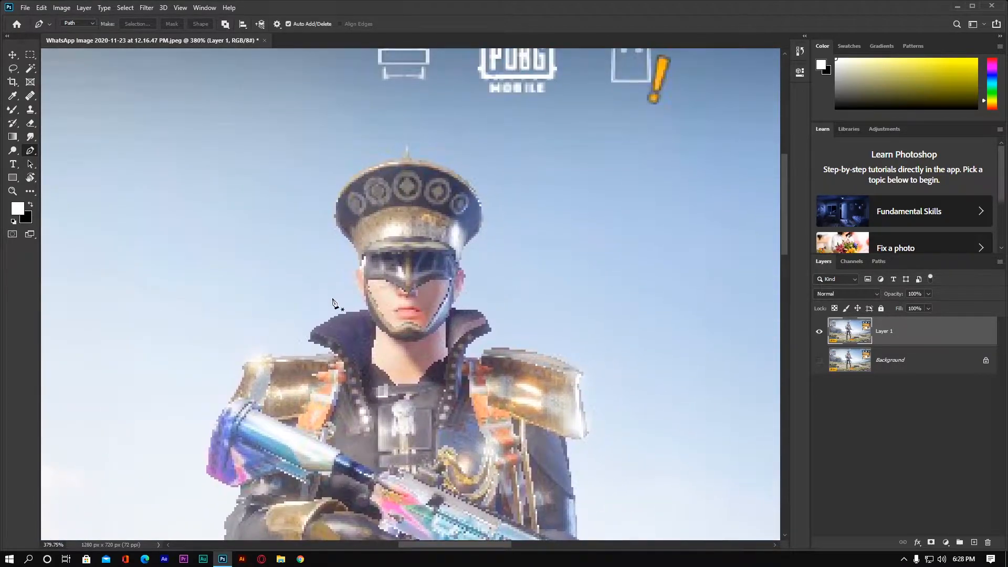
{"action": "scroll", "coordinate": [262, 341], "scroll_direction": "up", "scroll_amount": 1}
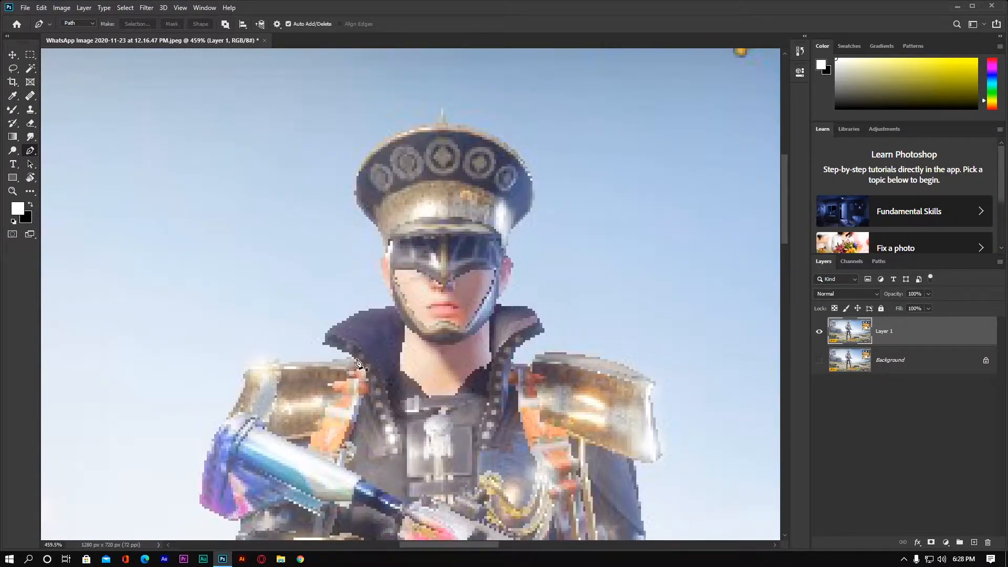
{"action": "left_click", "coordinate": [260, 355]}
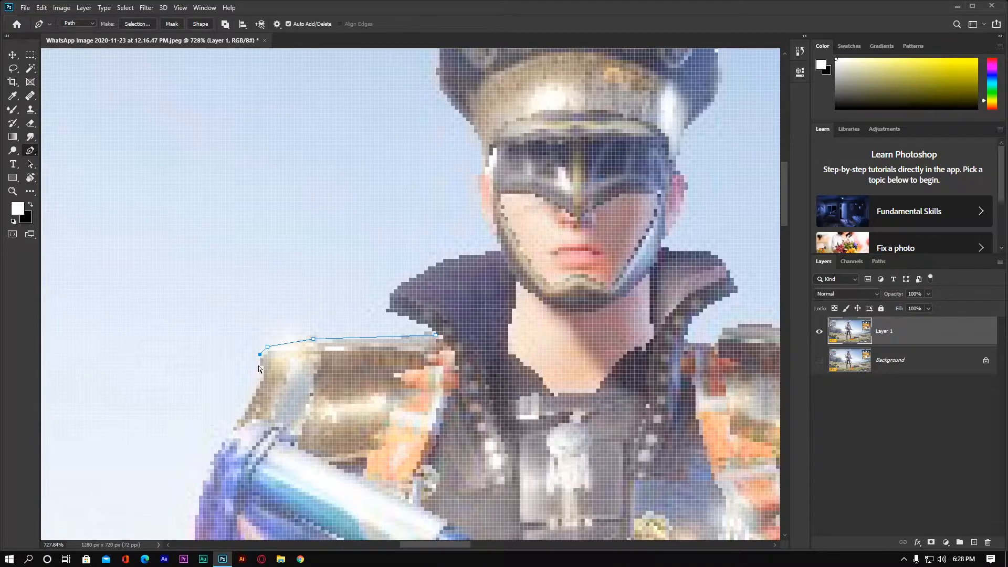
{"action": "scroll", "coordinate": [250, 379], "scroll_direction": "up", "scroll_amount": 3}
{"action": "left_click", "coordinate": [278, 355]}
{"action": "left_click", "coordinate": [278, 368]}
{"action": "scroll", "coordinate": [273, 390], "scroll_direction": "down", "scroll_amount": 1}
{"action": "left_click", "coordinate": [279, 377]}
Step: Continue the path with curved points around the outer edge of the rifle stock
{"action": "left_click_drag", "start_coordinate": [208, 487], "coordinate": [281, 209]}
{"action": "left_click", "coordinate": [208, 488], "text": "alt"}
{"action": "left_click_drag", "start_coordinate": [248, 363], "coordinate": [245, 457]}
{"action": "left_click", "coordinate": [248, 363], "text": "alt"}
{"action": "left_click_drag", "start_coordinate": [314, 407], "coordinate": [340, 418]}
{"action": "left_click", "coordinate": [314, 407], "text": "alt"}
Step: Trace the curved outline of the left sleeve and elbow below the rifle stock
{"action": "left_click_drag", "start_coordinate": [342, 402], "coordinate": [380, 232]}
{"action": "left_click", "coordinate": [342, 402], "text": "alt"}
{"action": "left_click_drag", "start_coordinate": [340, 320], "coordinate": [287, 354]}
{"action": "left_click", "coordinate": [340, 320], "text": "alt"}
{"action": "left_click_drag", "start_coordinate": [444, 480], "coordinate": [585, 513]}
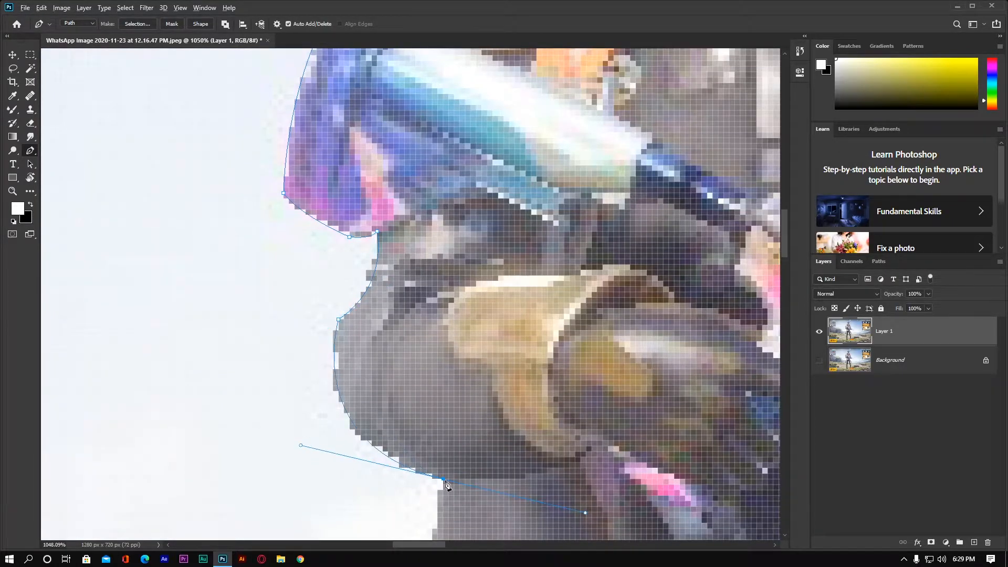
{"action": "left_click", "coordinate": [443, 480], "text": "alt"}
Step: Continue the path from the sleeve along the waist and down the outer edge of the left coat tail
{"action": "left_click_drag", "start_coordinate": [496, 513], "coordinate": [537, 232]}
{"action": "left_click", "coordinate": [475, 297]}
{"action": "left_click", "coordinate": [623, 309]}
{"action": "left_click", "coordinate": [623, 379]}
{"action": "left_click_drag", "start_coordinate": [623, 379], "coordinate": [502, 69]}
{"action": "scroll", "coordinate": [544, 243], "scroll_direction": "down", "scroll_amount": 6}
{"action": "left_click", "coordinate": [423, 265]}
{"action": "key", "text": "ctrl+z"}
{"action": "left_click_drag", "start_coordinate": [352, 450], "coordinate": [324, 481]}
{"action": "left_click", "coordinate": [352, 368], "text": "alt"}
Step: Trace around the tip of the left coat tail and up its inner edge to the left thigh
{"action": "left_click_drag", "start_coordinate": [451, 417], "coordinate": [427, 407]}
{"action": "left_click", "coordinate": [334, 438]}
{"action": "left_click", "coordinate": [372, 357]}
{"action": "left_click_drag", "start_coordinate": [391, 267], "coordinate": [405, 250]}
{"action": "left_click", "coordinate": [418, 240]}
{"action": "left_click", "coordinate": [457, 339]}
{"action": "left_click_drag", "start_coordinate": [453, 516], "coordinate": [480, 329]}
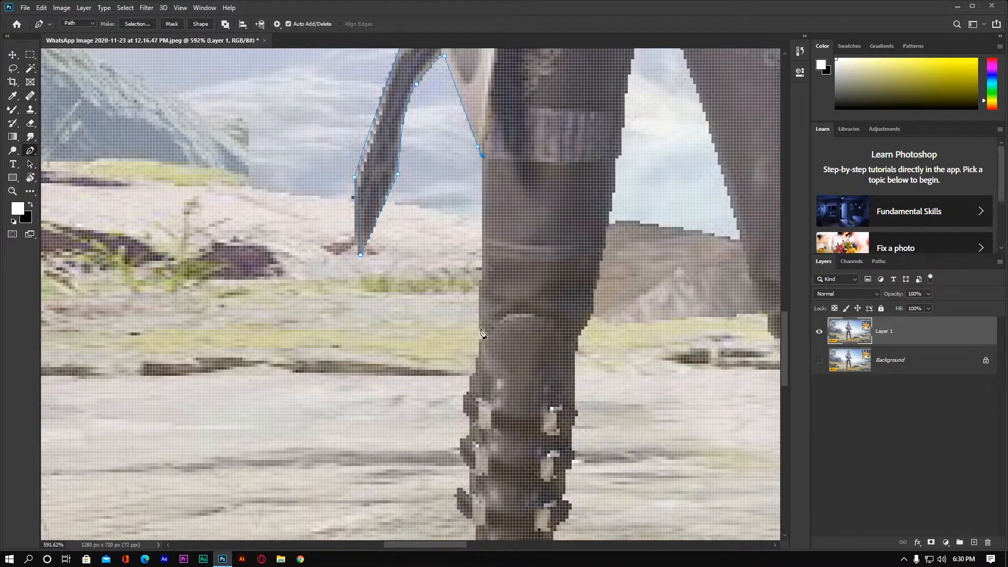
Step: Trace the outer edge of the left leg from the knee down to the upper boot buckle
{"action": "scroll", "coordinate": [482, 331], "scroll_direction": "up", "scroll_amount": 6}
{"action": "left_click", "coordinate": [471, 317]}
{"action": "left_click", "coordinate": [483, 323]}
{"action": "left_click", "coordinate": [477, 334]}
{"action": "left_click", "coordinate": [472, 341]}
{"action": "left_click", "coordinate": [472, 365]}
{"action": "left_click", "coordinate": [472, 370]}
{"action": "left_click", "coordinate": [466, 370]}
{"action": "left_click", "coordinate": [465, 399]}
{"action": "left_click", "coordinate": [459, 400]}
{"action": "left_click", "coordinate": [453, 412]}
{"action": "left_click", "coordinate": [454, 434]}
Step: Outline the protruding buckles on the outer side of the left boot with closely spaced anchor points
{"action": "left_click_drag", "start_coordinate": [454, 482], "coordinate": [462, 294]}
{"action": "left_click", "coordinate": [454, 482], "text": "alt"}
{"action": "left_click", "coordinate": [455, 323]}
{"action": "left_click", "coordinate": [449, 323]}
{"action": "left_click", "coordinate": [449, 330]}
{"action": "left_click", "coordinate": [438, 330]}
{"action": "left_click", "coordinate": [437, 365]}
{"action": "left_click", "coordinate": [443, 377]}
{"action": "left_click", "coordinate": [455, 382]}
{"action": "left_click", "coordinate": [454, 435]}
{"action": "left_click", "coordinate": [443, 424]}
{"action": "left_click", "coordinate": [431, 424]}
{"action": "left_click", "coordinate": [431, 436]}
{"action": "left_click", "coordinate": [425, 435]}
{"action": "left_click", "coordinate": [425, 443]}
{"action": "left_click", "coordinate": [431, 442]}
{"action": "left_click", "coordinate": [431, 466]}
{"action": "left_click", "coordinate": [460, 484]}
Step: Trace the outer edge of the left boot's lower shaft down to the foot
{"action": "left_click_drag", "start_coordinate": [460, 488], "coordinate": [450, 171]}
{"action": "left_click", "coordinate": [450, 177]}
{"action": "left_click", "coordinate": [456, 242]}
{"action": "left_click", "coordinate": [462, 242]}
{"action": "left_click", "coordinate": [462, 361]}
{"action": "left_click", "coordinate": [456, 361]}
{"action": "left_click", "coordinate": [456, 390]}
{"action": "left_click", "coordinate": [450, 390]}
{"action": "left_click", "coordinate": [450, 414]}
{"action": "left_click", "coordinate": [444, 413]}
{"action": "left_click", "coordinate": [445, 462]}
Step: Trace curved segments around the left boot's toe and along its sole to the heel
{"action": "left_click_drag", "start_coordinate": [501, 483], "coordinate": [525, 276]}
{"action": "left_click_drag", "start_coordinate": [397, 402], "coordinate": [396, 468]}
{"action": "left_click_drag", "start_coordinate": [536, 412], "coordinate": [689, 369]}
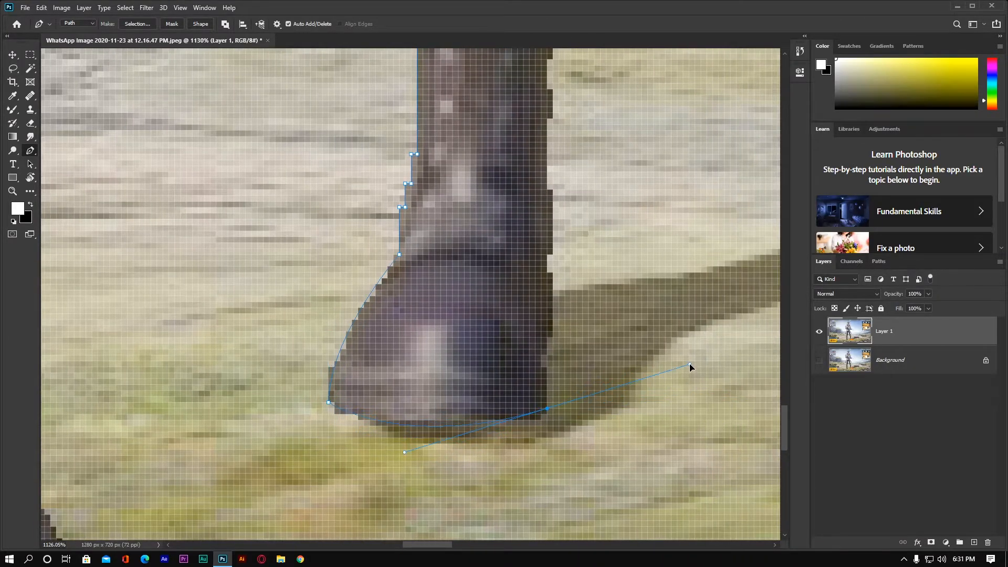
{"action": "left_click", "coordinate": [547, 408], "text": "alt"}
{"action": "left_click_drag", "start_coordinate": [565, 134], "coordinate": [522, 227]}
{"action": "left_click_drag", "start_coordinate": [581, 175], "coordinate": [513, 423]}
Step: Trace the stepped inner edge of the left boot upward around its lower buckles
{"action": "left_click", "coordinate": [443, 354]}
{"action": "left_click", "coordinate": [449, 354]}
{"action": "left_click", "coordinate": [449, 325]}
{"action": "key", "text": "ctrl+z"}
{"action": "left_click", "coordinate": [454, 325]}
{"action": "left_click", "coordinate": [454, 313]}
{"action": "left_click", "coordinate": [460, 313]}
{"action": "left_click", "coordinate": [461, 307]}
{"action": "left_click", "coordinate": [473, 307]}
{"action": "left_click", "coordinate": [472, 301]}
{"action": "left_click", "coordinate": [478, 302]}
Step: Continue the path up the inner edge of the left boot past the upper buckles to the knee
{"action": "left_click", "coordinate": [456, 366]}
{"action": "left_click", "coordinate": [468, 366]}
{"action": "left_click", "coordinate": [468, 348]}
{"action": "left_click", "coordinate": [474, 348]}
{"action": "left_click", "coordinate": [474, 330]}
{"action": "left_click", "coordinate": [468, 331]}
{"action": "left_click_drag", "start_coordinate": [468, 321], "coordinate": [457, 435]}
{"action": "left_click", "coordinate": [457, 398]}
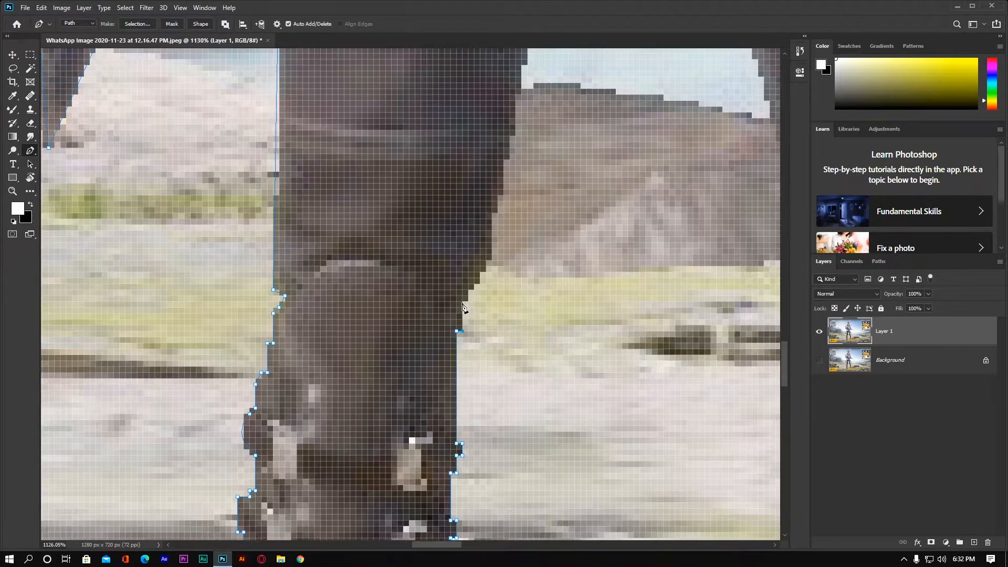
Step: Trace the inner edge of the left leg from the knee up to the thigh strap
{"action": "left_click", "coordinate": [462, 302]}
{"action": "left_click_drag", "start_coordinate": [509, 182], "coordinate": [445, 312]}
{"action": "left_click", "coordinate": [454, 371]}
{"action": "left_click", "coordinate": [455, 324]}
{"action": "left_click_drag", "start_coordinate": [447, 214], "coordinate": [457, 94]}
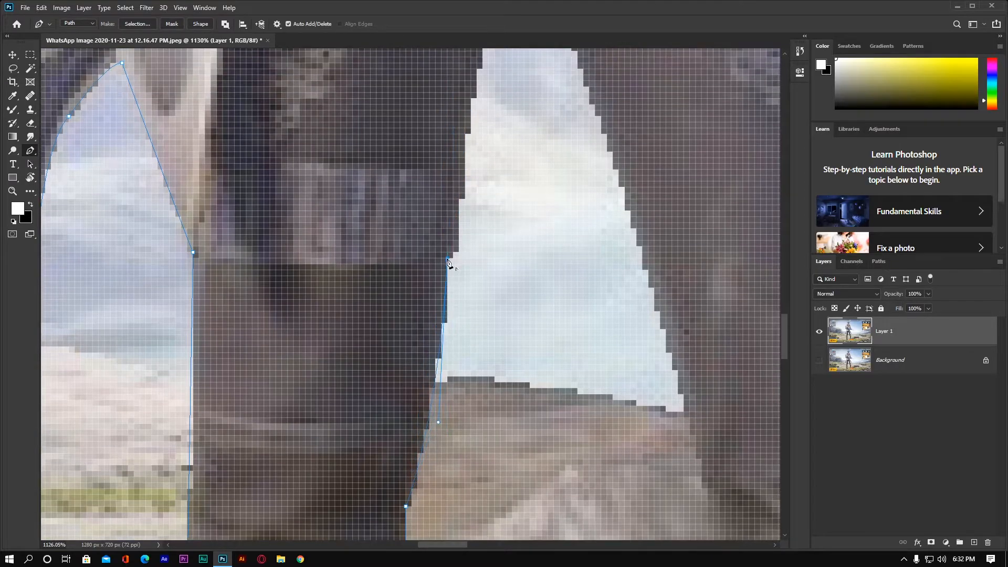
{"action": "left_click", "coordinate": [447, 258], "text": "alt"}
Step: Continue the path up the left inner thigh and across the crotch between the legs
{"action": "left_click_drag", "start_coordinate": [487, 137], "coordinate": [441, 303]}
{"action": "left_click", "coordinate": [448, 140]}
{"action": "left_click", "coordinate": [472, 140]}
{"action": "left_click", "coordinate": [472, 145]}
{"action": "left_click", "coordinate": [490, 145]}
{"action": "left_click", "coordinate": [501, 146]}
Step: Continue the Pen path down the inner edge of the right leg from the thigh to just above the knee
{"action": "left_click_drag", "start_coordinate": [638, 402], "coordinate": [491, 179]}
{"action": "scroll", "coordinate": [507, 242], "scroll_direction": "down", "scroll_amount": 7}
{"action": "scroll", "coordinate": [527, 447], "scroll_direction": "down", "scroll_amount": 3}
{"action": "left_click_drag", "start_coordinate": [569, 375], "coordinate": [501, 378]}
{"action": "scroll", "coordinate": [500, 407], "scroll_direction": "up", "scroll_amount": 2}
{"action": "scroll", "coordinate": [499, 408], "scroll_direction": "down", "scroll_amount": 3}
{"action": "left_click", "coordinate": [473, 380]}
{"action": "left_click", "coordinate": [480, 406]}
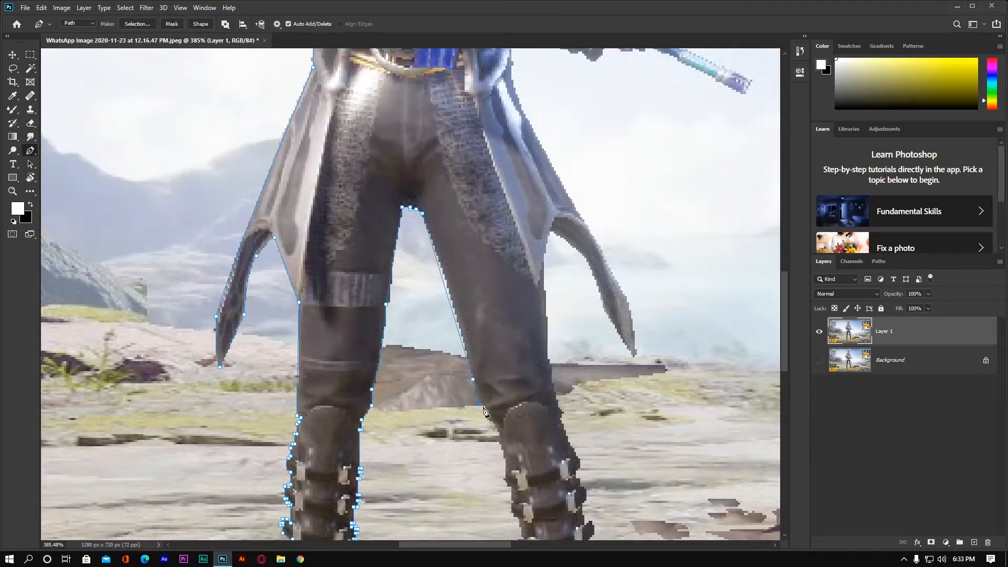
Step: Trace the inner edge of the right boot from the knee down around its protruding buckles
{"action": "left_click", "coordinate": [504, 453]}
{"action": "left_click", "coordinate": [507, 456]}
{"action": "left_click", "coordinate": [508, 470]}
{"action": "left_click_drag", "start_coordinate": [504, 485], "coordinate": [485, 354]}
{"action": "scroll", "coordinate": [462, 345], "scroll_direction": "up", "scroll_amount": 2}
{"action": "left_click_drag", "start_coordinate": [482, 388], "coordinate": [495, 390]}
{"action": "left_click", "coordinate": [480, 417]}
{"action": "left_click", "coordinate": [484, 427]}
{"action": "left_click", "coordinate": [490, 430]}
{"action": "left_click", "coordinate": [494, 432]}
{"action": "left_click", "coordinate": [502, 455]}
Step: Carry the path around the right boot and up the outer edge of the right leg
{"action": "left_click_drag", "start_coordinate": [548, 522], "coordinate": [547, 387]}
{"action": "left_click", "coordinate": [575, 418]}
{"action": "left_click", "coordinate": [557, 287]}
{"action": "left_click_drag", "start_coordinate": [562, 108], "coordinate": [543, 162]}
{"action": "key", "text": "ctrl+z"}
{"action": "left_click", "coordinate": [538, 335], "text": "alt"}
{"action": "left_click_drag", "start_coordinate": [539, 335], "coordinate": [547, 414]}
{"action": "left_click", "coordinate": [559, 405]}
{"action": "left_click", "coordinate": [554, 388]}
{"action": "left_click", "coordinate": [546, 395]}
Step: Trace around the right coat tail with curved segments, replacing the misplaced curve
{"action": "scroll", "coordinate": [522, 278], "scroll_direction": "up", "scroll_amount": 5}
{"action": "left_click_drag", "start_coordinate": [508, 280], "coordinate": [535, 145]}
{"action": "key", "text": "ctrl+z"}
{"action": "scroll", "coordinate": [503, 326], "scroll_direction": "down", "scroll_amount": 1}
{"action": "left_click", "coordinate": [501, 324], "text": "alt"}
{"action": "left_click_drag", "start_coordinate": [502, 324], "coordinate": [529, 152]}
{"action": "left_click", "coordinate": [507, 253], "text": "alt"}
{"action": "left_click_drag", "start_coordinate": [571, 348], "coordinate": [579, 431]}
{"action": "left_click", "coordinate": [571, 349], "text": "alt"}
Step: Continue the path with a curved segment up the outer edge of the right coat flap to the waist
{"action": "scroll", "coordinate": [599, 390], "scroll_direction": "up", "scroll_amount": 2}
{"action": "scroll", "coordinate": [530, 399], "scroll_direction": "up", "scroll_amount": 6}
{"action": "left_click_drag", "start_coordinate": [395, 242], "coordinate": [408, 158]}
{"action": "left_click", "coordinate": [396, 242], "text": "alt"}
{"action": "scroll", "coordinate": [394, 237], "scroll_direction": "up", "scroll_amount": 2}
{"action": "left_click", "coordinate": [390, 242]}
Step: Trace the straight lower edge of the right sleeve and the underside of the gloved hand
{"action": "left_click", "coordinate": [475, 242]}
{"action": "left_click", "coordinate": [478, 245]}
{"action": "left_click", "coordinate": [484, 250]}
{"action": "left_click", "coordinate": [496, 249]}
{"action": "left_click", "coordinate": [499, 257]}
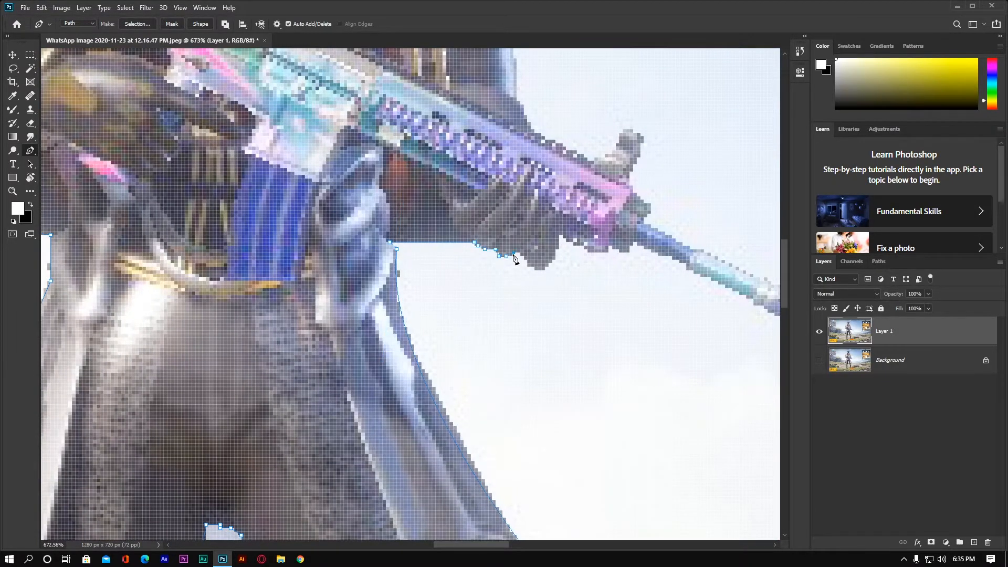
Step: Trace the stepped underside of the rifle's fore-end in front of the gloved hand
{"action": "left_click", "coordinate": [595, 253]}
{"action": "left_click", "coordinate": [605, 253]}
{"action": "left_click", "coordinate": [609, 246]}
{"action": "left_click", "coordinate": [615, 246]}
{"action": "left_click", "coordinate": [619, 250]}
{"action": "left_click", "coordinate": [630, 253]}
{"action": "left_click", "coordinate": [630, 242]}
{"action": "left_click", "coordinate": [634, 243]}
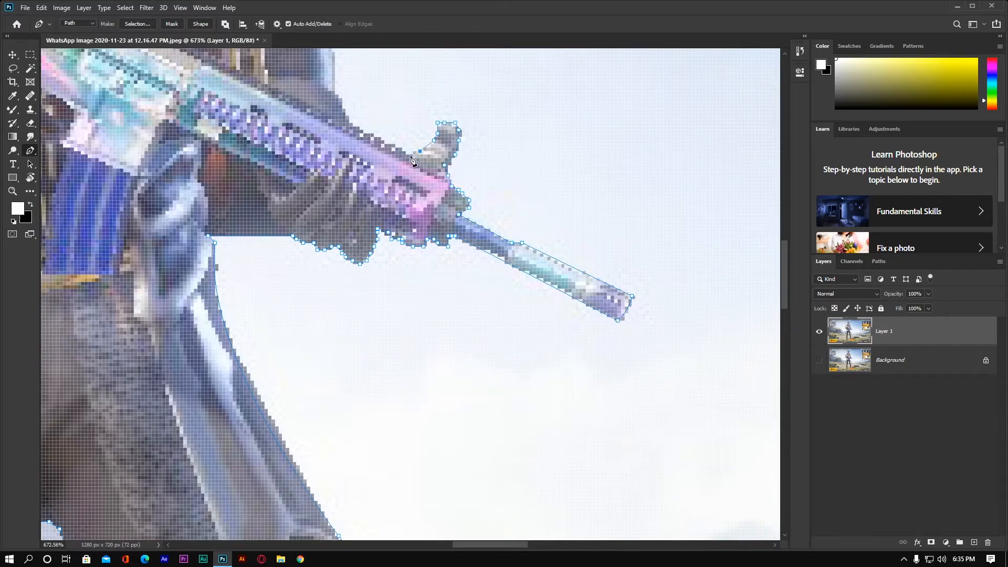
Step: Continue the path up the right arm and around the lower and outer edges of the right shoulder armour
{"action": "scroll", "coordinate": [494, 321], "scroll_direction": "up", "scroll_amount": 5}
{"action": "left_click", "coordinate": [431, 378]}
{"action": "left_click", "coordinate": [428, 354]}
{"action": "left_click", "coordinate": [410, 273]}
{"action": "left_click", "coordinate": [428, 273]}
{"action": "left_click", "coordinate": [442, 273]}
{"action": "left_click", "coordinate": [452, 262]}
{"action": "left_click_drag", "start_coordinate": [455, 246], "coordinate": [438, 355]}
{"action": "left_click", "coordinate": [432, 342]}
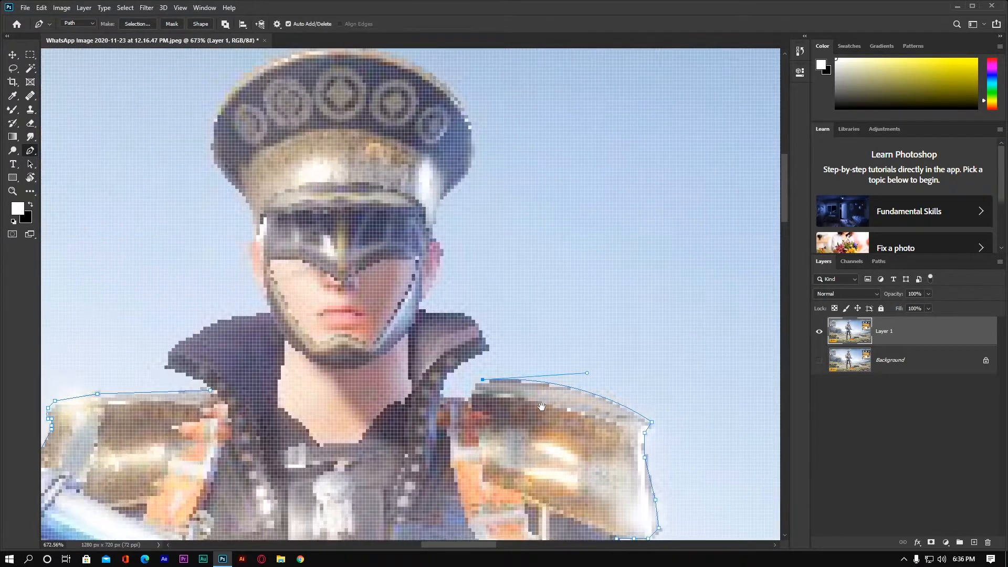
Step: Trace the notch between the inner end of the right shoulder armour and the collar
{"action": "left_click_drag", "start_coordinate": [542, 407], "coordinate": [571, 402]}
{"action": "left_click", "coordinate": [504, 382]}
{"action": "left_click", "coordinate": [497, 393]}
{"action": "left_click", "coordinate": [486, 393]}
{"action": "left_click", "coordinate": [476, 392]}
{"action": "left_click", "coordinate": [469, 390]}
Step: Trace the right side of the raised collar out around its tip and back along its top edge
{"action": "left_click", "coordinate": [474, 375]}
{"action": "left_click", "coordinate": [486, 361]}
{"action": "left_click", "coordinate": [504, 351]}
{"action": "left_click", "coordinate": [515, 347]}
{"action": "left_click", "coordinate": [519, 344]}
{"action": "left_click", "coordinate": [511, 333]}
{"action": "left_click", "coordinate": [508, 318]}
{"action": "left_click", "coordinate": [501, 311]}
{"action": "left_click", "coordinate": [490, 307]}
{"action": "left_click", "coordinate": [448, 298]}
Step: Continue the path up past the right ear and along the lower right edge of the cap
{"action": "left_click", "coordinate": [452, 294]}
{"action": "left_click_drag", "start_coordinate": [465, 221], "coordinate": [421, 371]}
{"action": "left_click", "coordinate": [421, 358]}
{"action": "left_click", "coordinate": [425, 349]}
{"action": "left_click", "coordinate": [430, 333]}
{"action": "left_click", "coordinate": [433, 325]}
{"action": "left_click", "coordinate": [459, 298]}
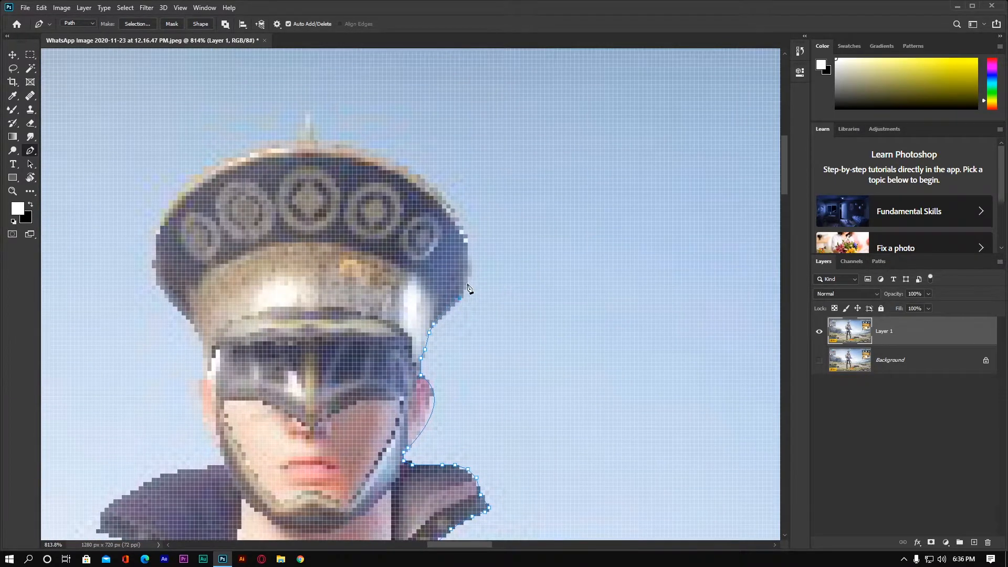
Step: Trace the cap's crown with curved segments, including the spike on top, and go down its left side
{"action": "left_click_drag", "start_coordinate": [318, 140], "coordinate": [168, 121]}
{"action": "left_click", "coordinate": [318, 140], "text": "alt"}
{"action": "left_click", "coordinate": [305, 110]}
{"action": "left_click", "coordinate": [297, 140]}
{"action": "left_click_drag", "start_coordinate": [311, 168], "coordinate": [424, 162]}
{"action": "left_click_drag", "start_coordinate": [269, 272], "coordinate": [280, 402]}
{"action": "left_click", "coordinate": [269, 272], "text": "alt"}
{"action": "left_click_drag", "start_coordinate": [307, 319], "coordinate": [329, 334]}
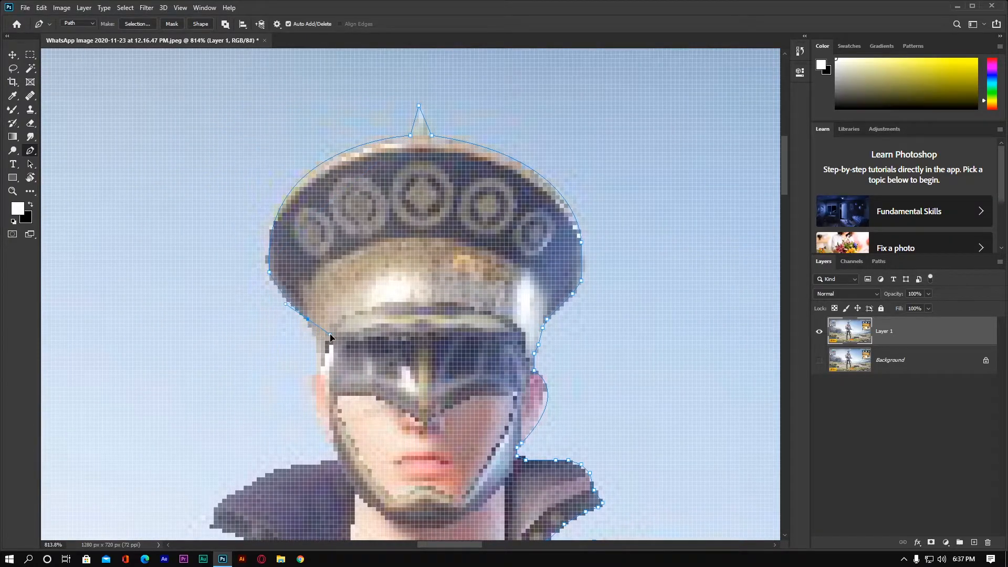
Step: Trace the left edge of the head from the cap band down around the left ear
{"action": "left_click_drag", "start_coordinate": [396, 373], "coordinate": [426, 345]}
{"action": "left_click", "coordinate": [346, 309]}
{"action": "left_click", "coordinate": [346, 327]}
{"action": "left_click", "coordinate": [346, 344]}
{"action": "left_click", "coordinate": [337, 352]}
{"action": "left_click", "coordinate": [337, 365]}
{"action": "left_click", "coordinate": [342, 374]}
{"action": "left_click", "coordinate": [346, 387]}
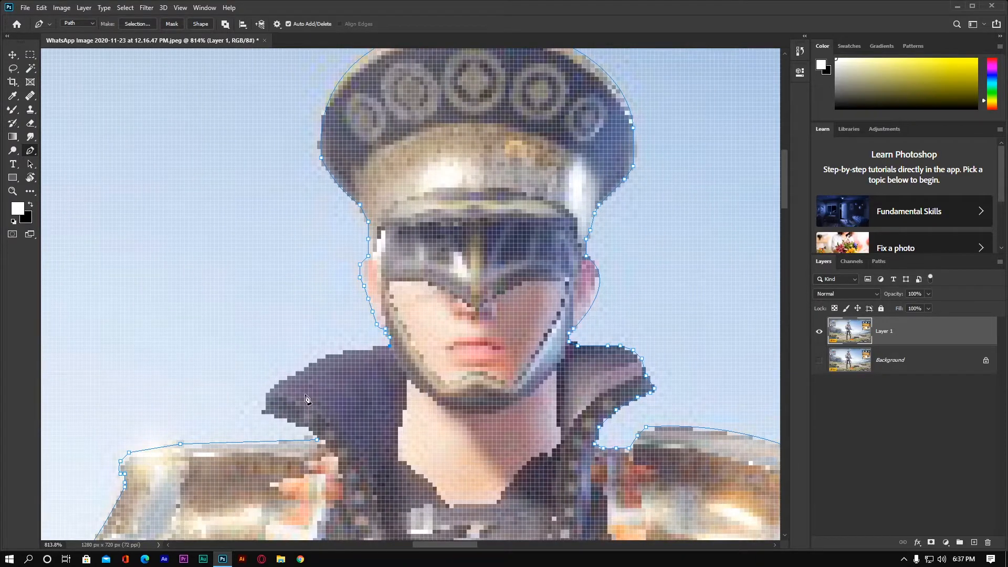
Step: Trace the left side of the collar and close the path at the left shoulder armour
{"action": "left_click_drag", "start_coordinate": [266, 396], "coordinate": [283, 365]}
{"action": "left_click", "coordinate": [266, 396], "text": "alt"}
{"action": "left_click", "coordinate": [317, 441]}
{"action": "scroll", "coordinate": [362, 444], "scroll_direction": "down", "scroll_amount": 15}
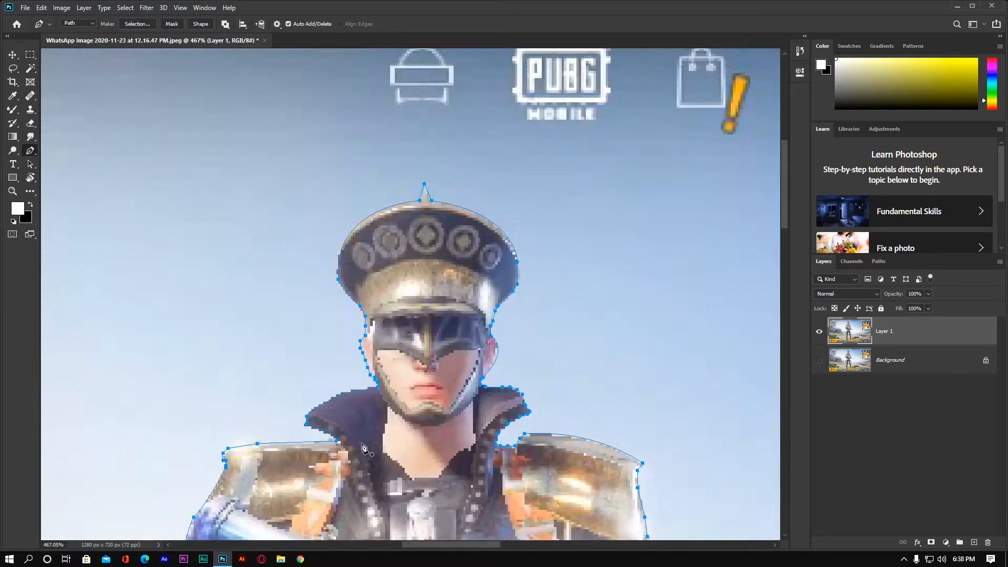
{"action": "left_click_drag", "start_coordinate": [631, 363], "coordinate": [534, 312]}
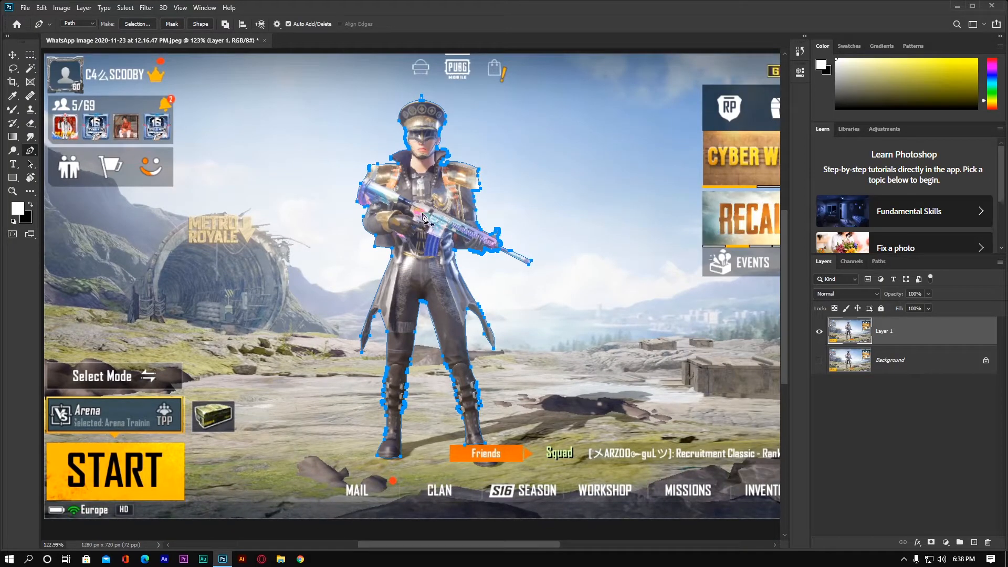
Step: Turn the closed path into a new anti-aliased selection with 0-pixel feather and apply it as a layer mask on Layer 1
{"action": "right_click", "coordinate": [420, 179]}
{"action": "left_click", "coordinate": [463, 224]}
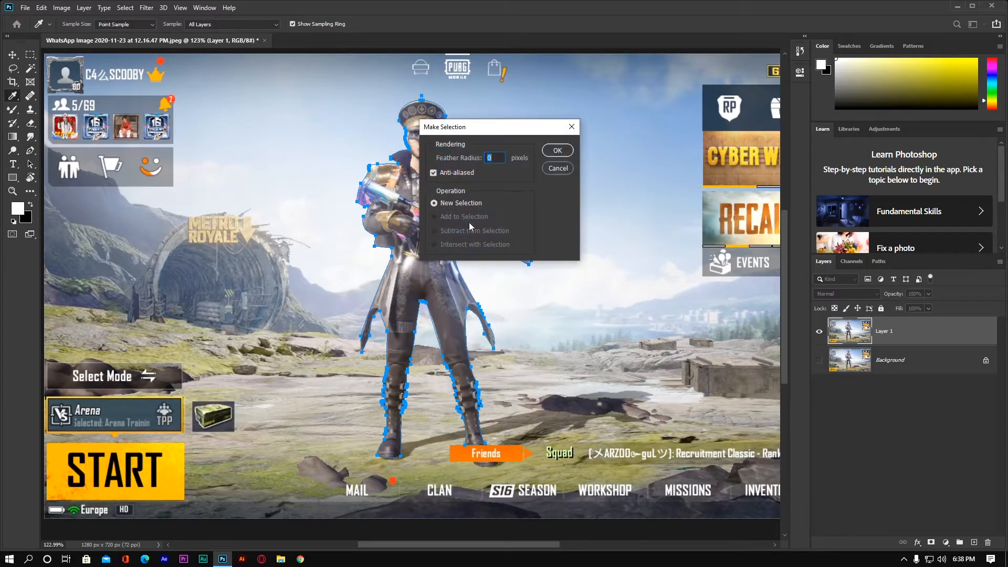
{"action": "left_click", "coordinate": [566, 152]}
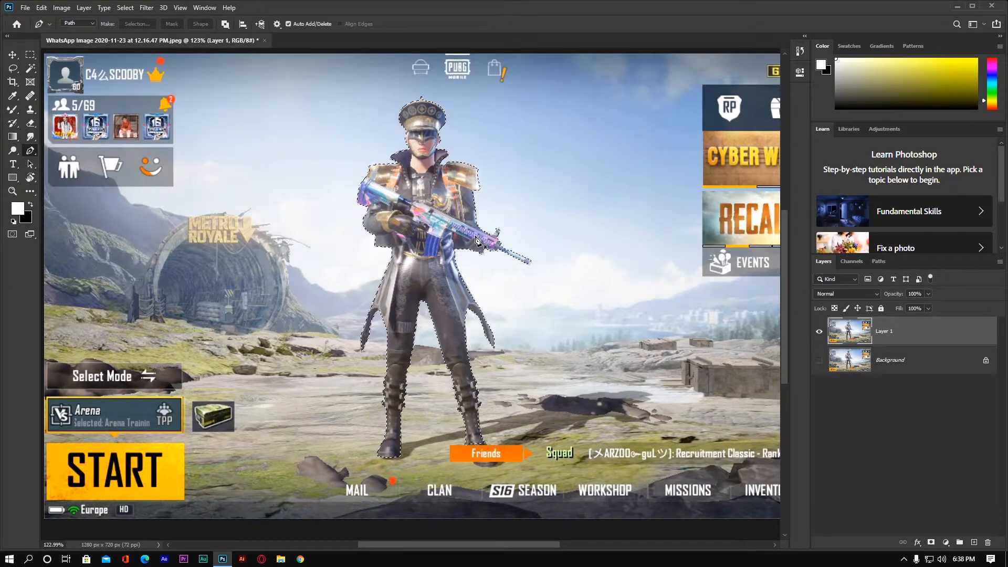
{"action": "left_click", "coordinate": [931, 543]}
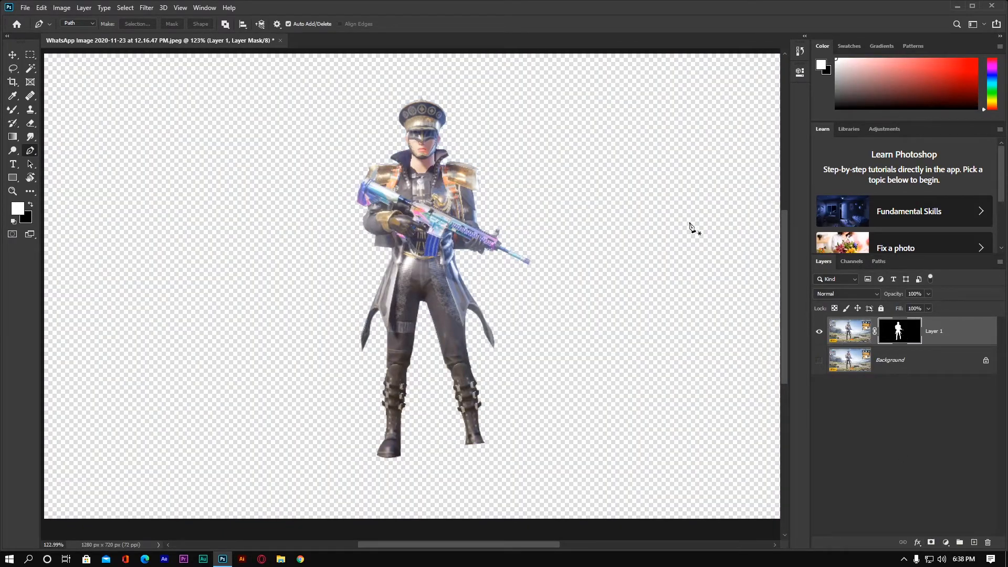
Step: Try moving the masked character and deleting Layer 1, and undo both changes
{"action": "key", "text": "v"}
{"action": "mouse_move", "coordinate": [444, 206]}
{"action": "left_mouse_down"}
{"action": "mouse_move", "coordinate": [503, 237]}
{"action": "mouse_move", "coordinate": [403, 292]}
{"action": "mouse_move", "coordinate": [403, 162]}
{"action": "mouse_move", "coordinate": [477, 266]}
{"action": "mouse_move", "coordinate": [441, 219]}
{"action": "left_mouse_up"}
{"action": "scroll", "coordinate": [477, 266], "scroll_direction": "down", "scroll_amount": 4}
{"action": "left_click", "coordinate": [851, 335]}
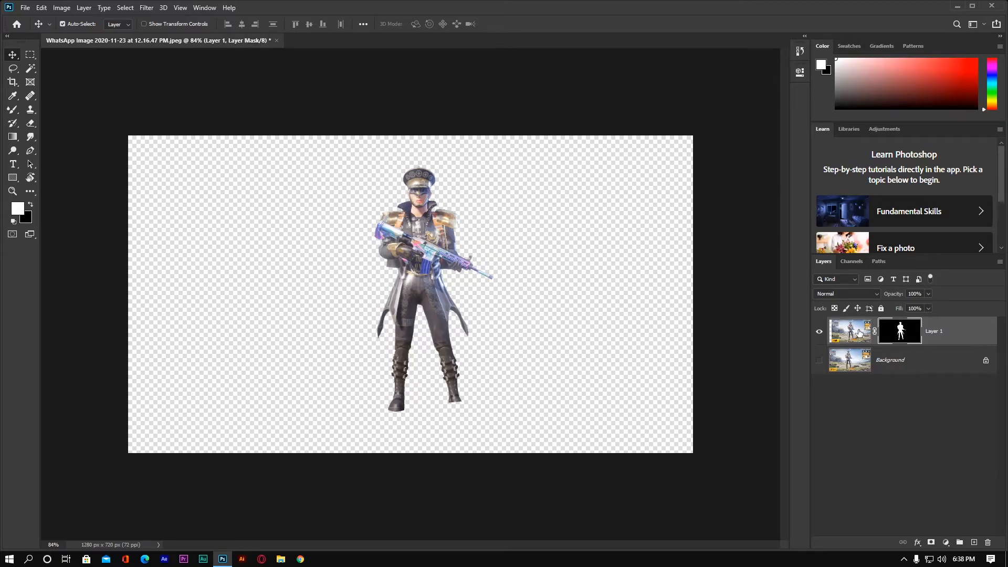
{"action": "key", "text": "Delete"}
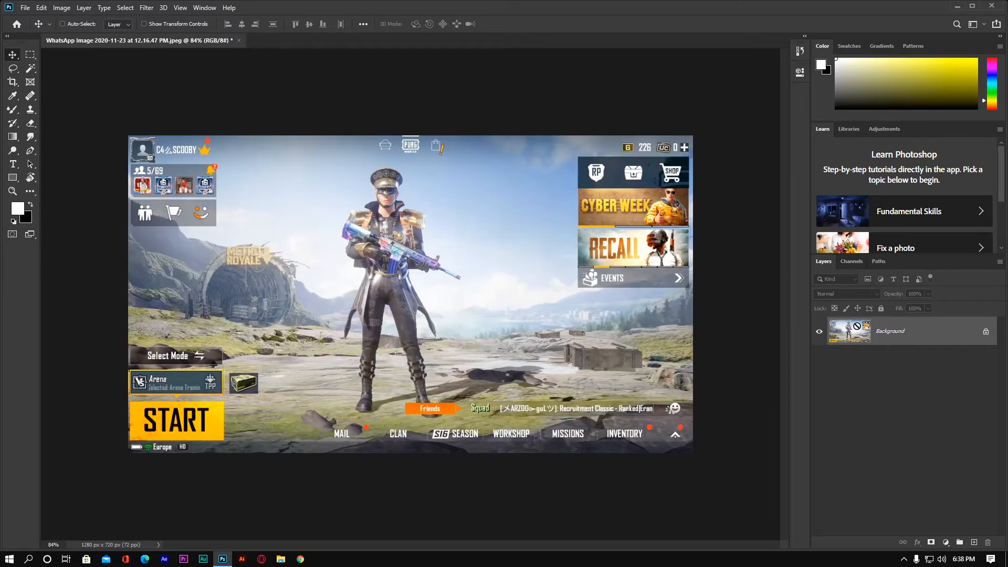
{"action": "key", "text": "ctrl+z"}
{"action": "left_click", "coordinate": [901, 331]}
{"action": "left_click_drag", "start_coordinate": [466, 233], "coordinate": [379, 250]}
{"action": "left_click", "coordinate": [478, 265]}
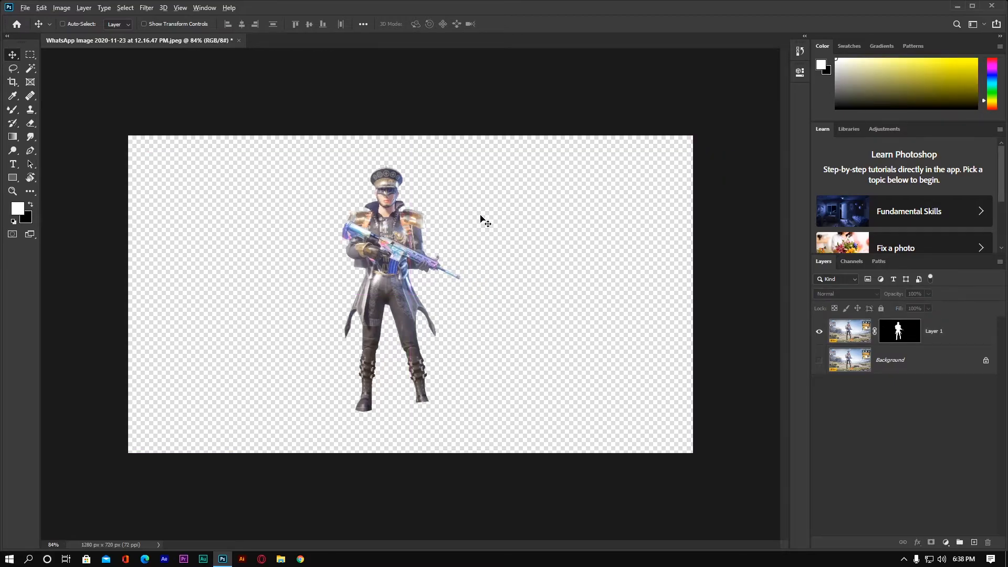
Step: Export the cut-out for web as a transparent PNG-24 into the logo folder, and close the document without saving its changes
{"action": "key", "text": "ctrl+alt+shift+s"}
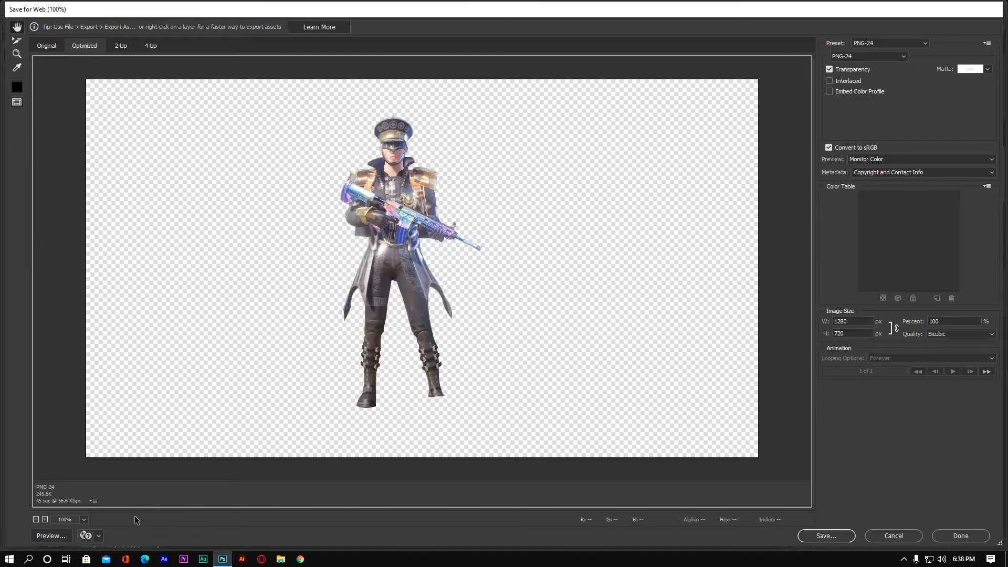
{"action": "left_click", "coordinate": [84, 520]}
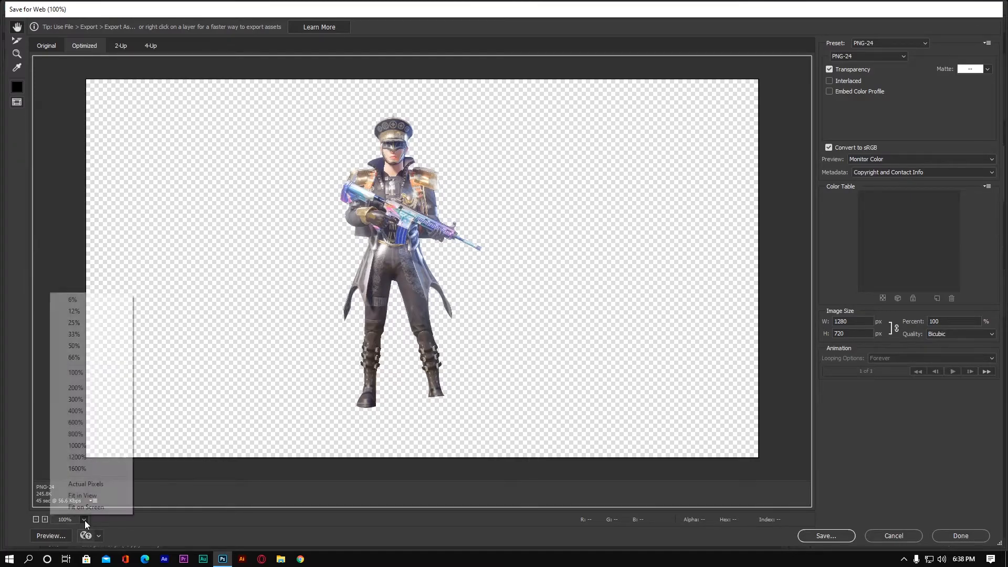
{"action": "left_click", "coordinate": [95, 507]}
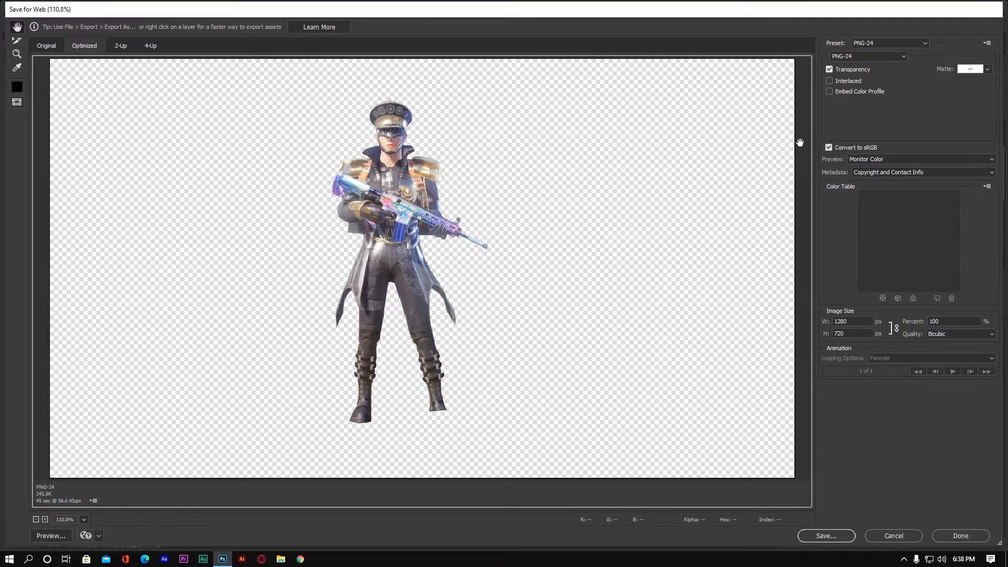
{"action": "left_click", "coordinate": [831, 535]}
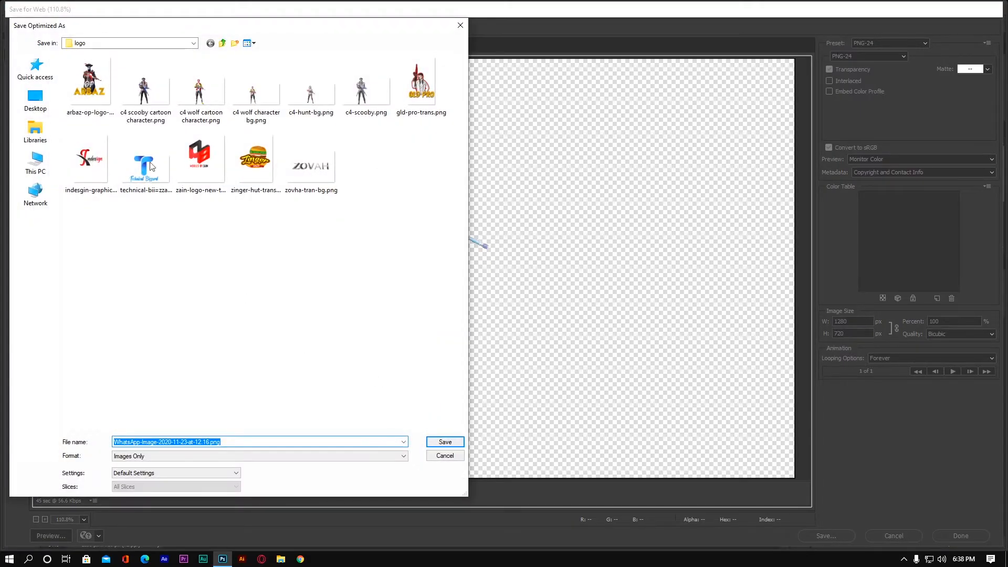
{"action": "left_click", "coordinate": [429, 442]}
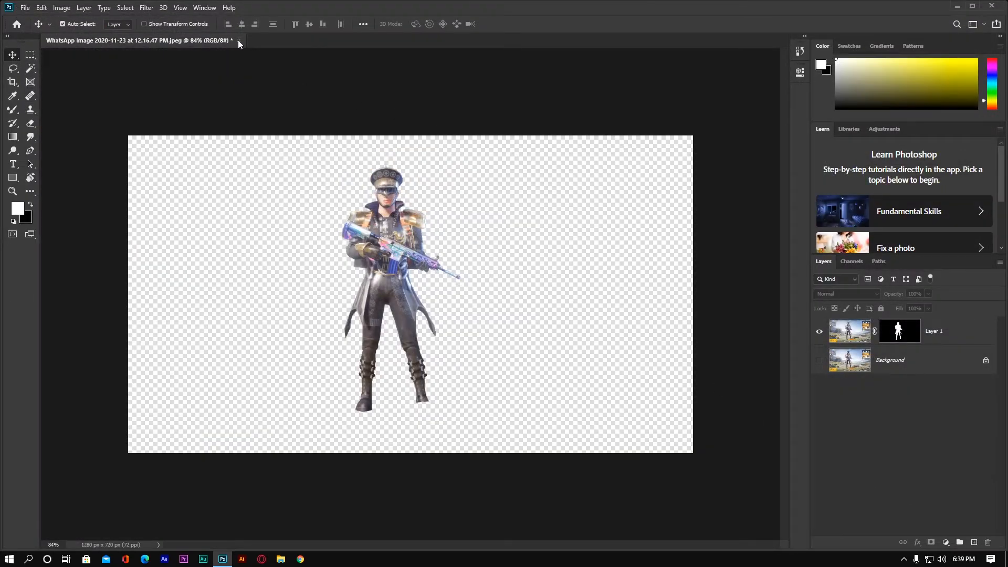
{"action": "left_click", "coordinate": [239, 40]}
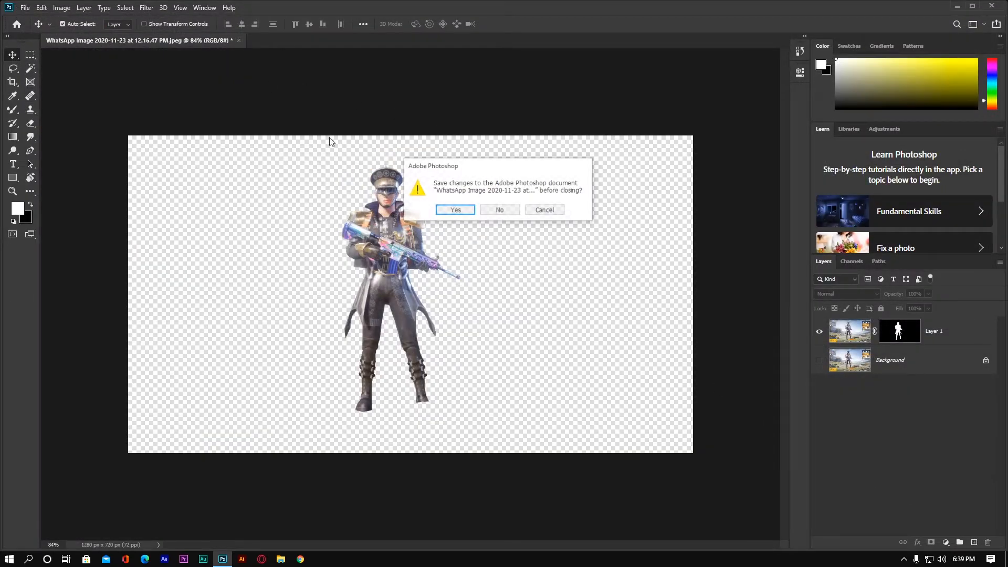
{"action": "left_click", "coordinate": [500, 210]}
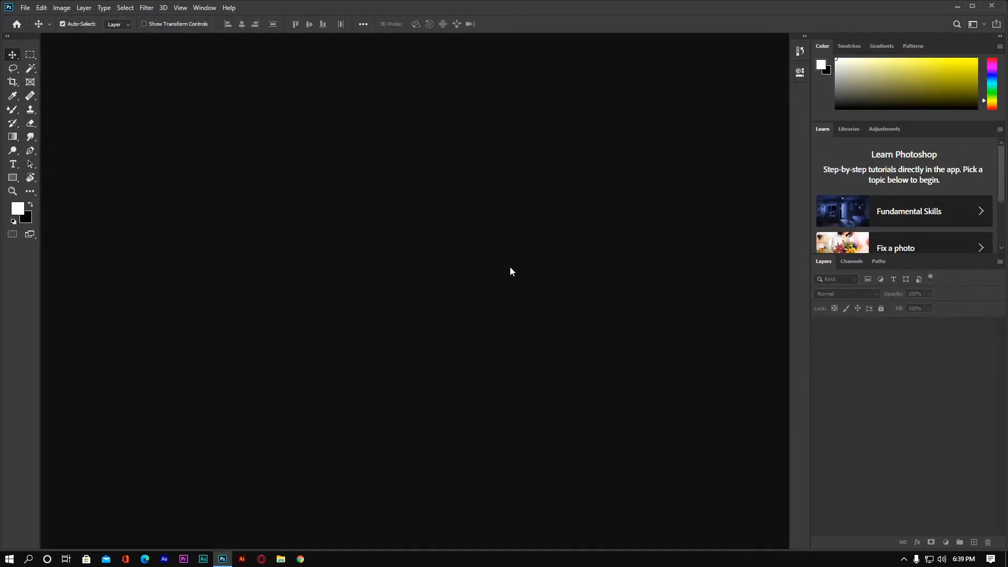
Step: Open WhatsApp-Image-2020-11-23-at-12.16.png from the logo folder inside "pictures of my work" on drive D
{"action": "double_click", "coordinate": [326, 401]}
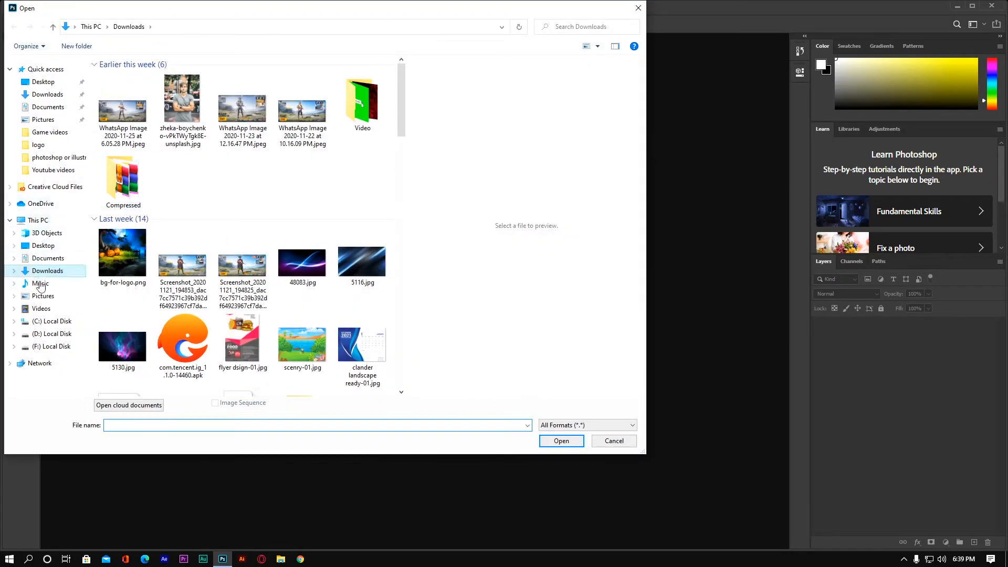
{"action": "left_click", "coordinate": [51, 336]}
{"action": "scroll", "coordinate": [166, 328], "scroll_direction": "down", "scroll_amount": 2}
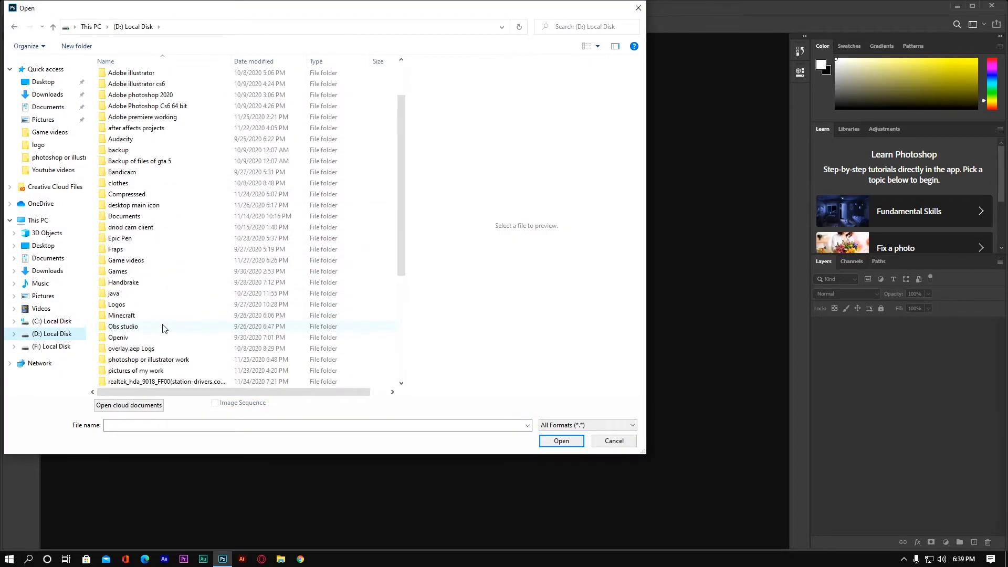
{"action": "scroll", "coordinate": [182, 377], "scroll_direction": "down", "scroll_amount": 1}
{"action": "double_click", "coordinate": [188, 338]}
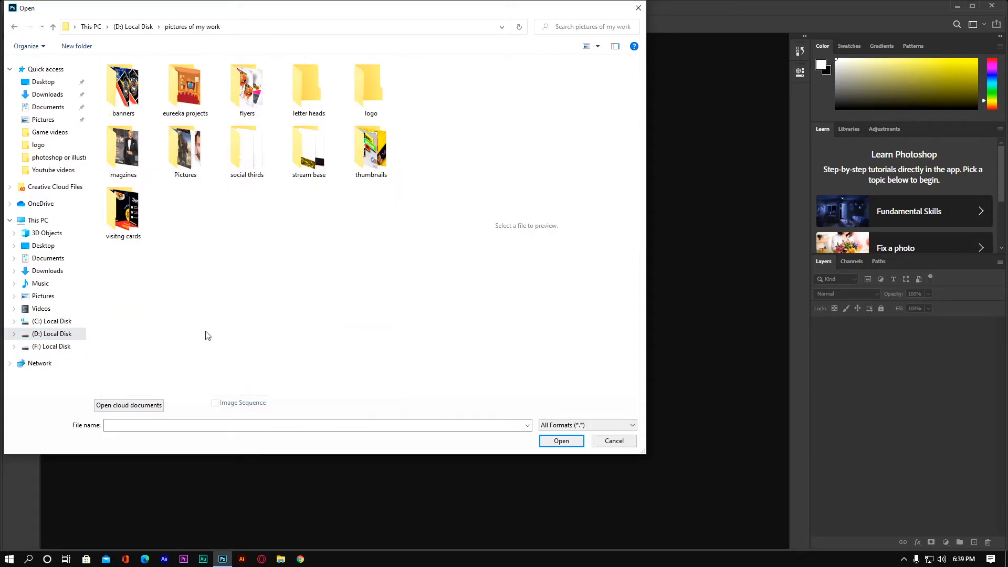
{"action": "double_click", "coordinate": [247, 86]}
{"action": "key", "text": "alt+Left"}
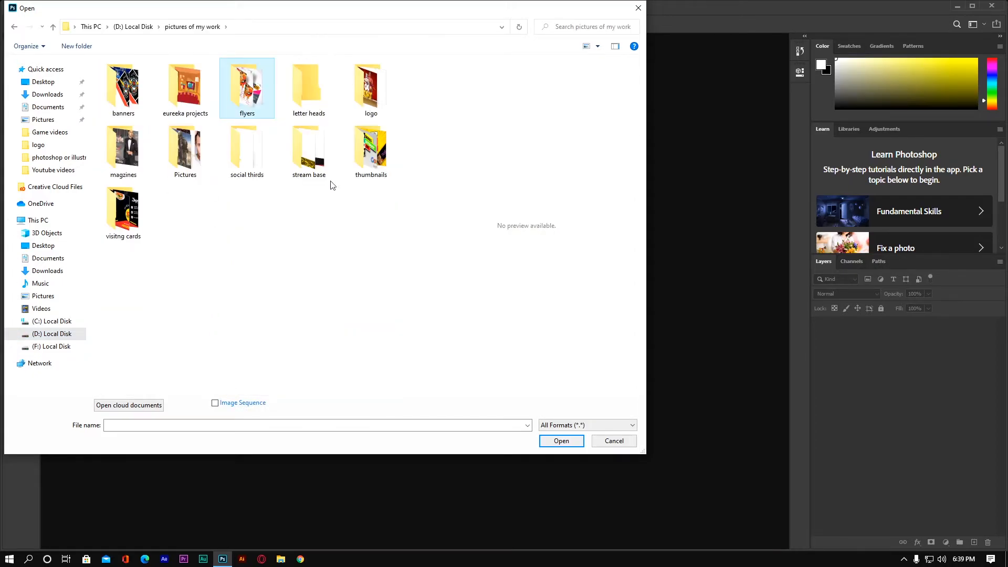
{"action": "double_click", "coordinate": [368, 89]}
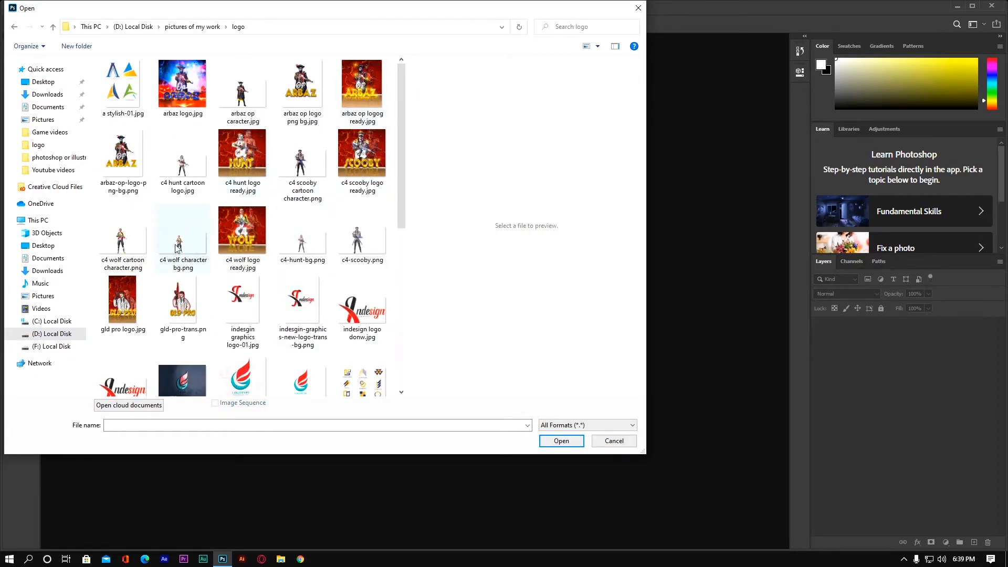
{"action": "left_click", "coordinate": [256, 117]}
{"action": "scroll", "coordinate": [257, 124], "scroll_direction": "down", "scroll_amount": 6}
{"action": "left_click", "coordinate": [249, 226]}
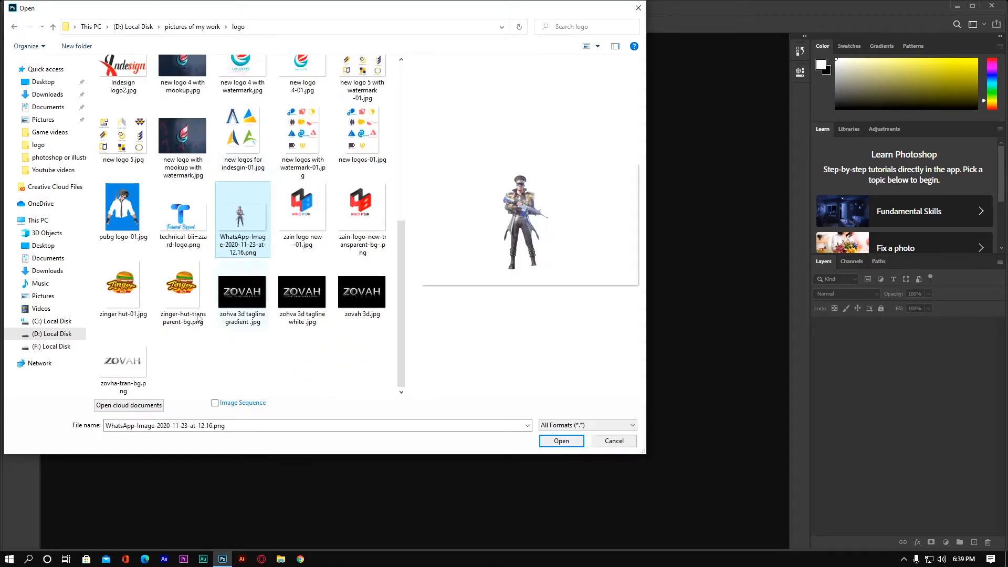
{"action": "left_click", "coordinate": [557, 442]}
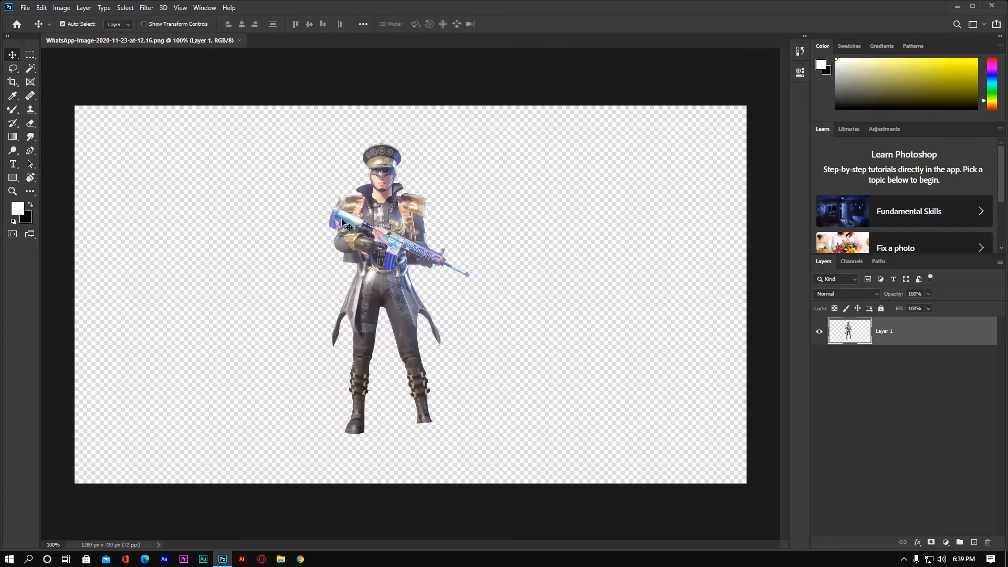
Step: Move the cut-out character around the transparent canvas and leave it slightly left of the centre
{"action": "left_click_drag", "start_coordinate": [371, 217], "coordinate": [395, 241]}
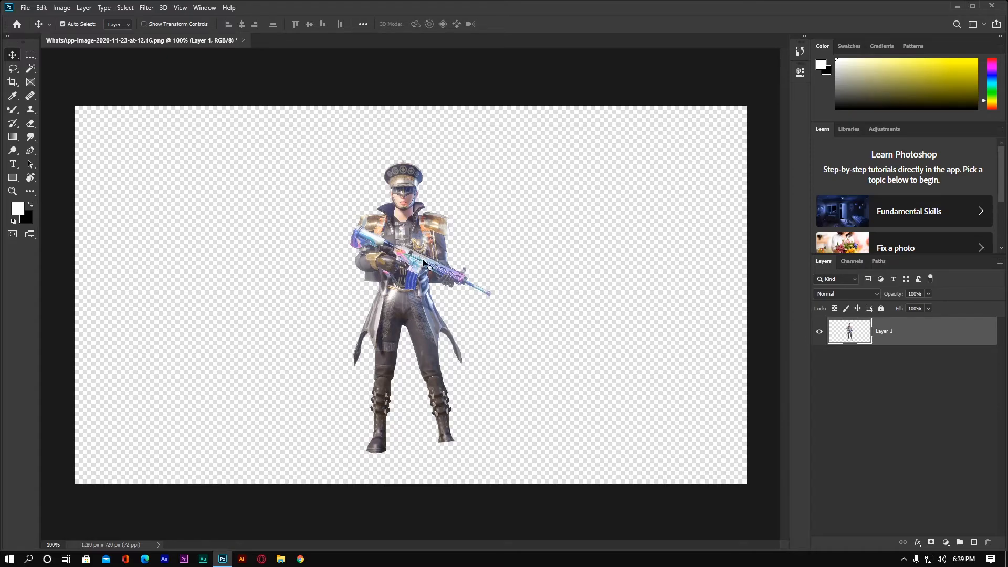
{"action": "mouse_move", "coordinate": [414, 245]}
{"action": "left_mouse_down"}
{"action": "mouse_move", "coordinate": [426, 235]}
{"action": "mouse_move", "coordinate": [419, 240]}
{"action": "left_mouse_up"}
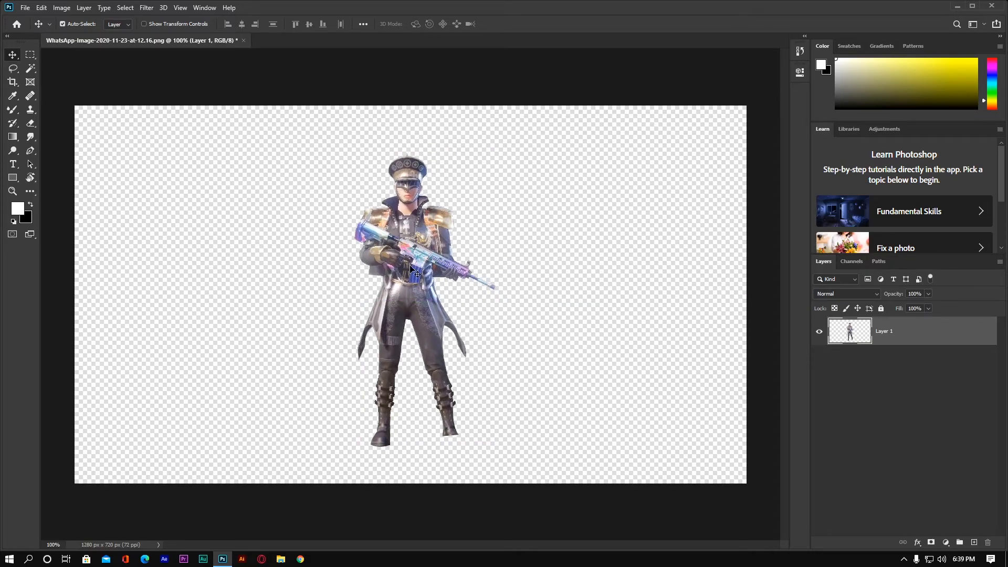
{"action": "left_click_drag", "start_coordinate": [410, 267], "coordinate": [437, 270]}
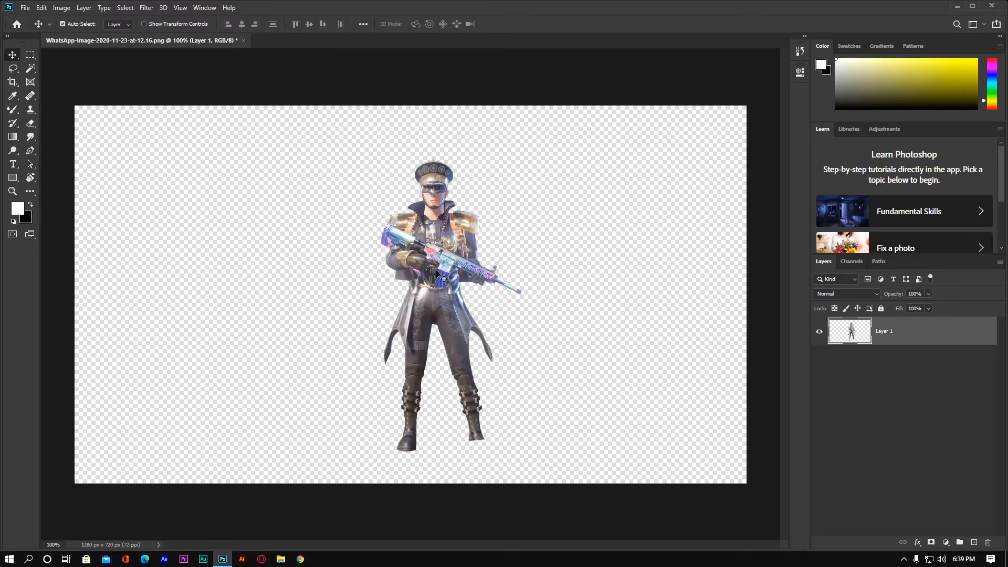
{"action": "left_click_drag", "start_coordinate": [437, 270], "coordinate": [403, 263]}
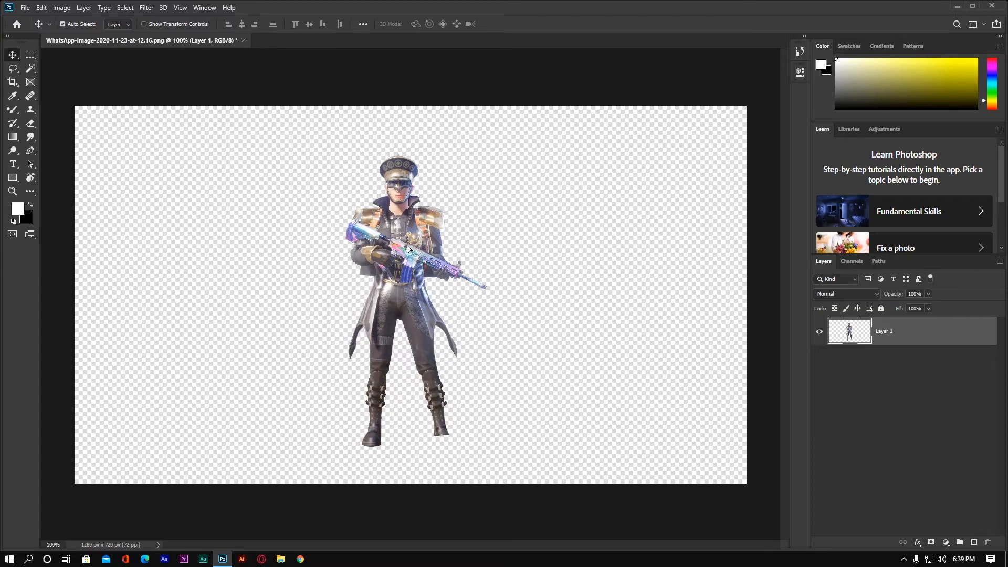
{"action": "scroll", "coordinate": [462, 271], "scroll_direction": "up", "scroll_amount": 4}
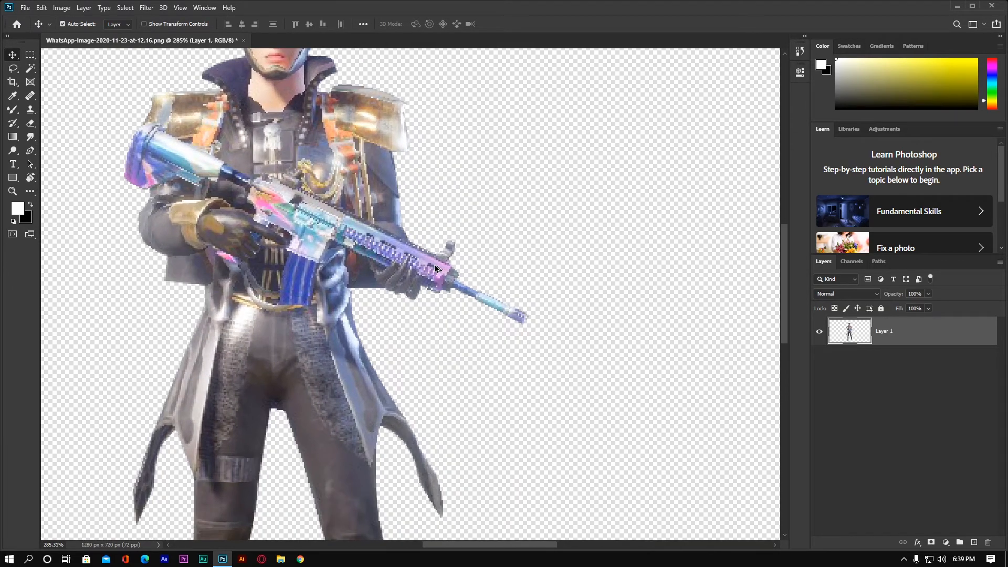
{"action": "scroll", "coordinate": [434, 264], "scroll_direction": "down", "scroll_amount": 4}
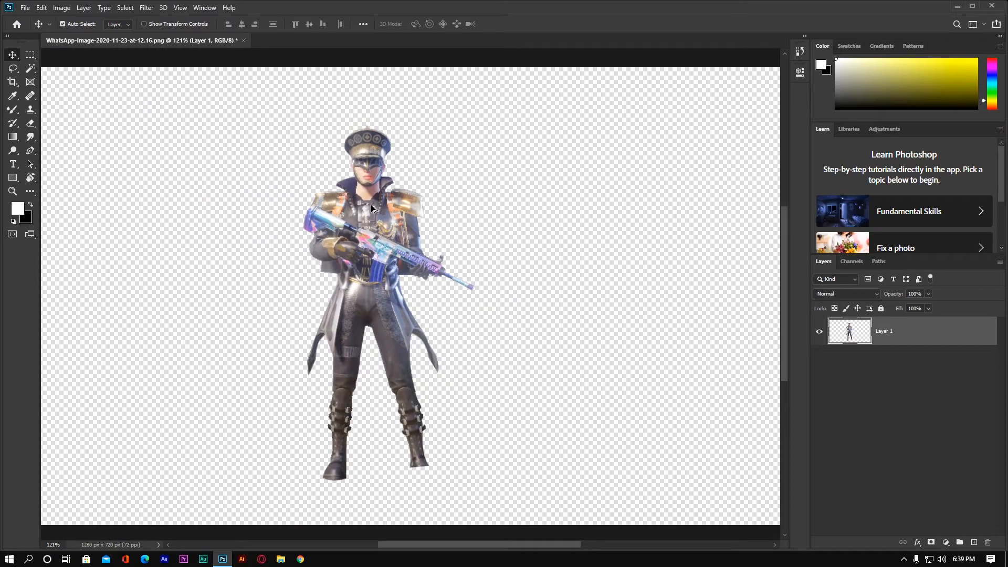
{"action": "scroll", "coordinate": [372, 209], "scroll_direction": "down", "scroll_amount": 1}
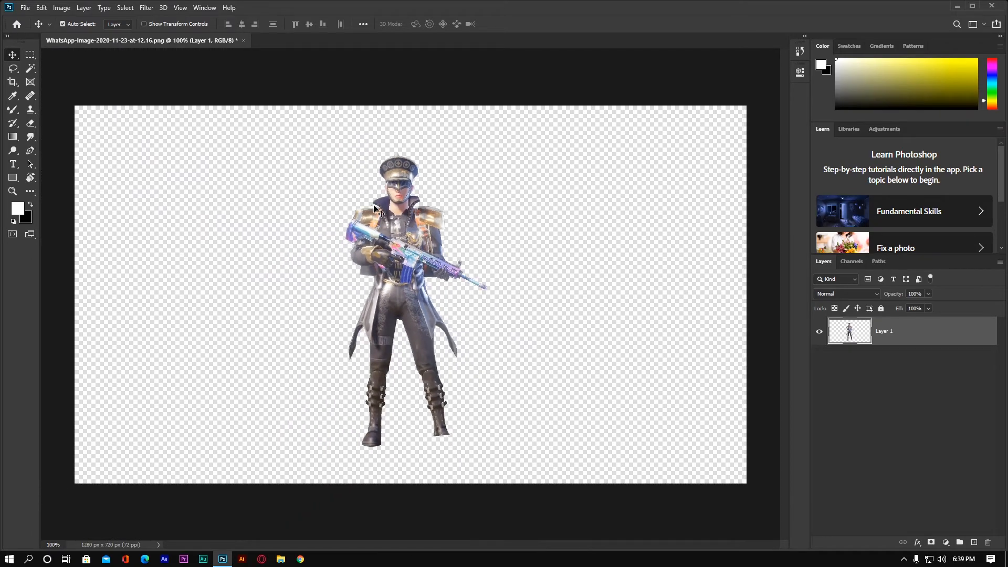